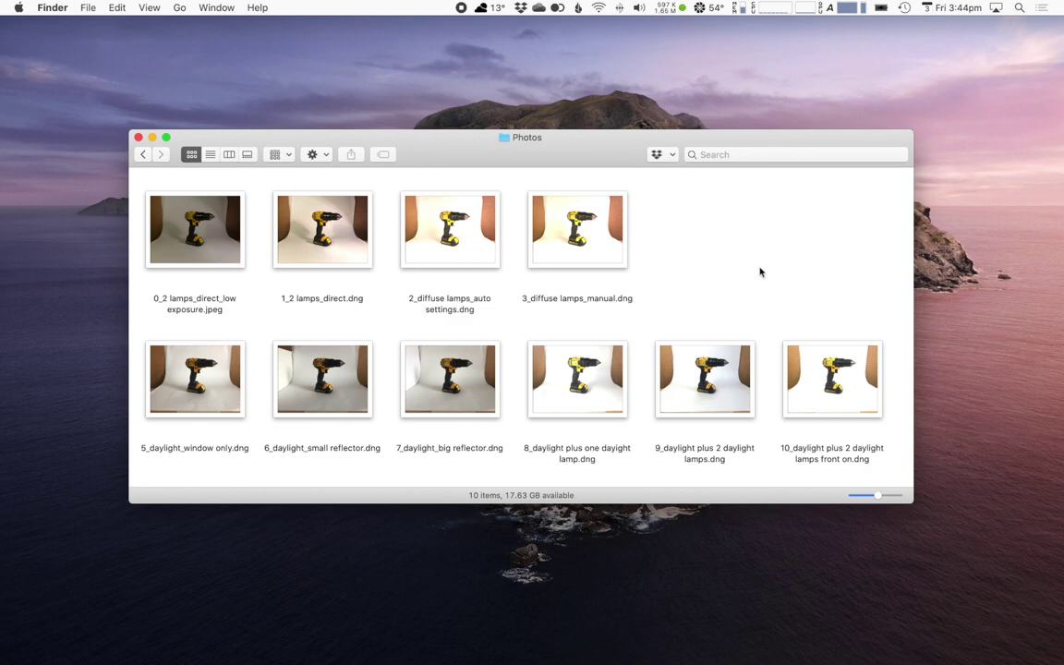
In Finder, select the four lamp shots, then the daylight shots 6 through 10.
left_click_drag(751, 287, 170, 196)
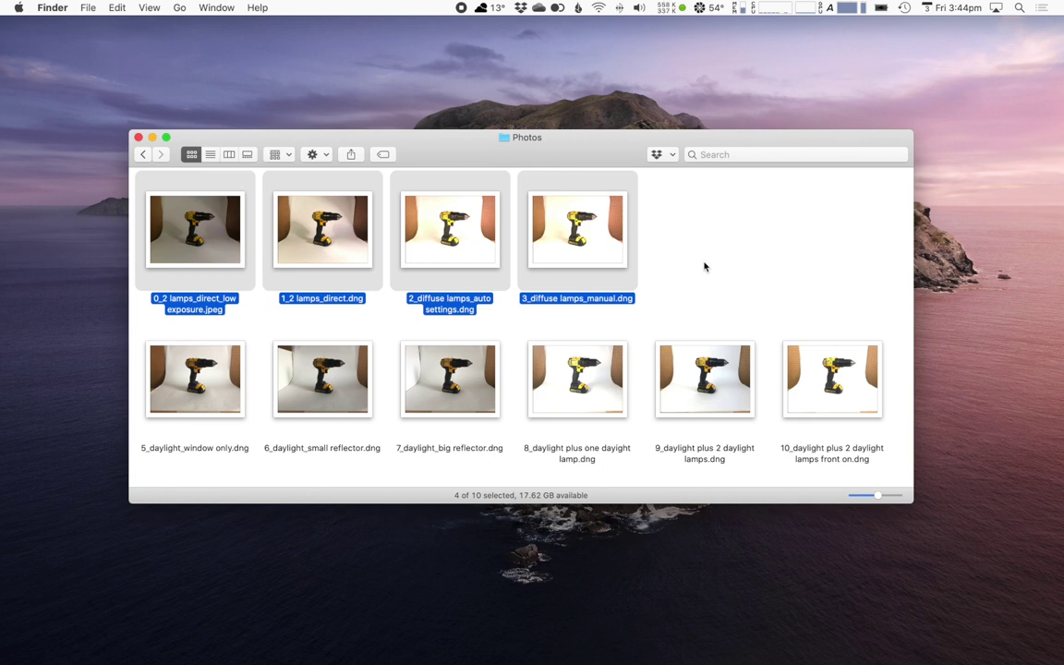
left_click_drag(893, 430, 148, 365)
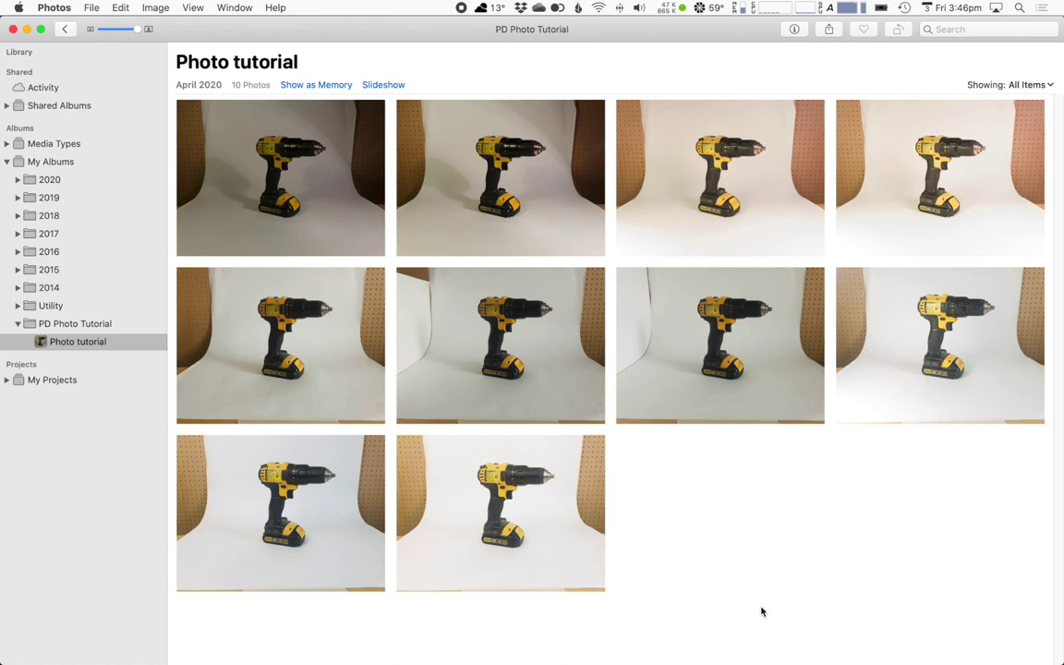
double_click(285, 176)
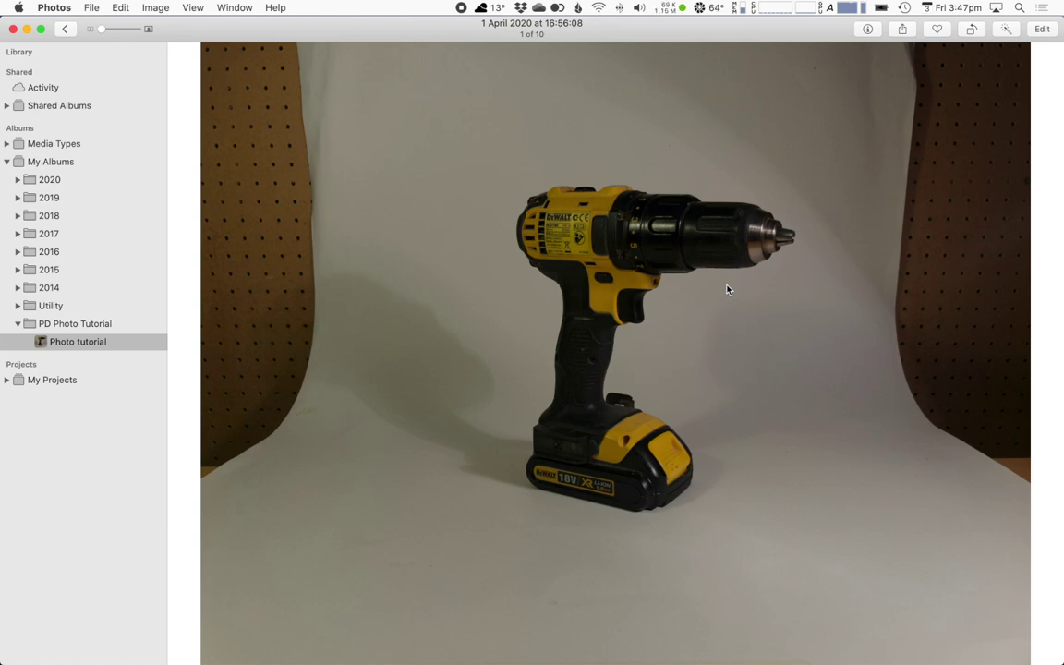
Return to the album grid and open the second drill photo full size.
key("Escape")
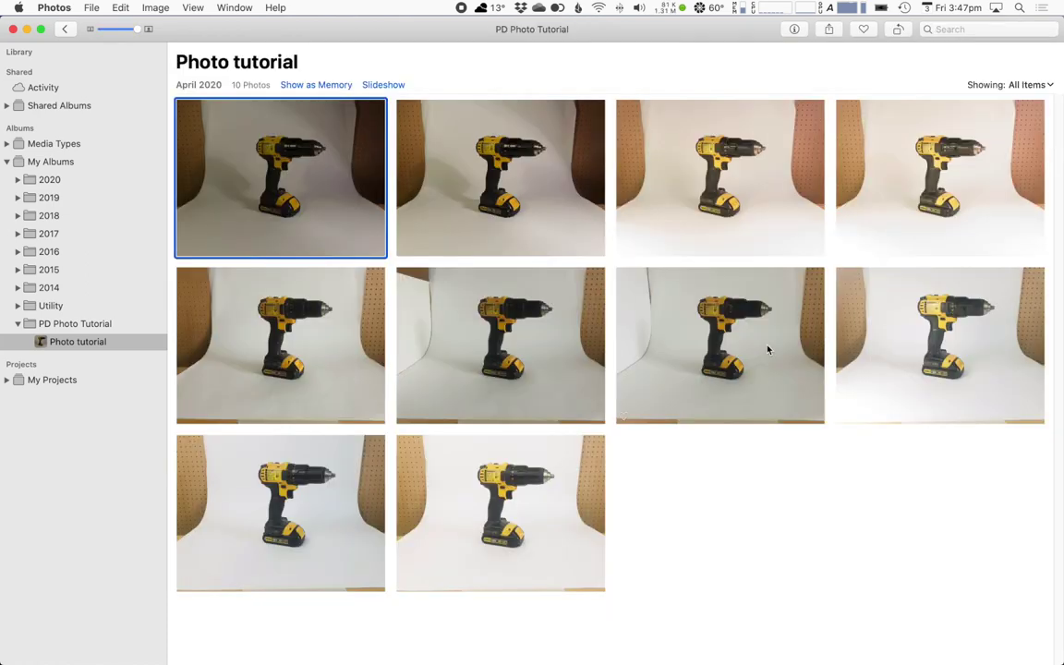
double_click(491, 192)
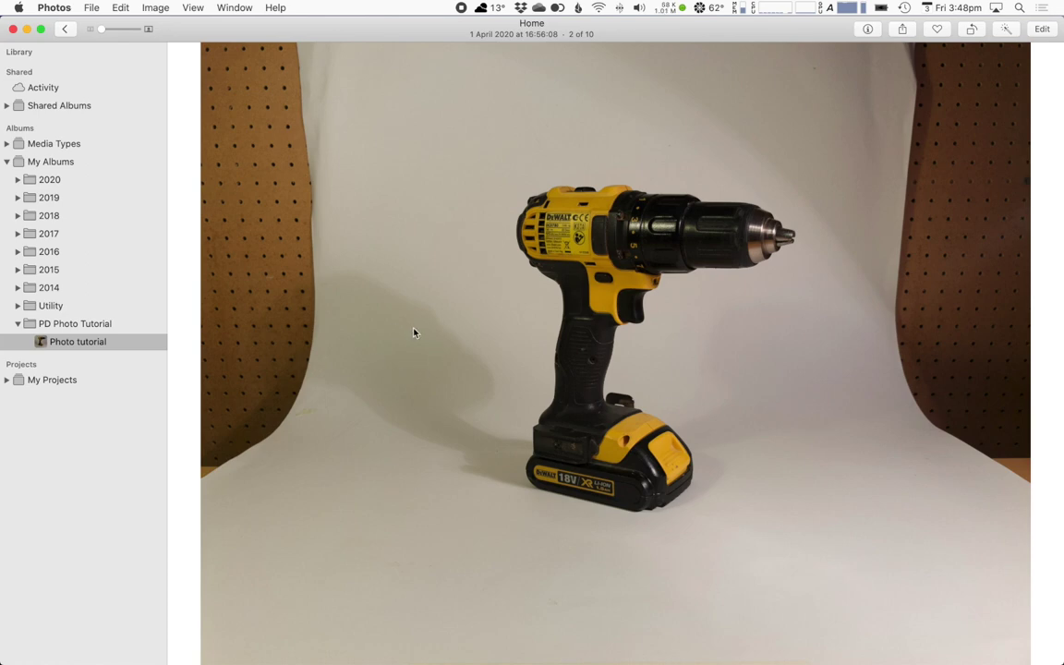
Edit the second drill photo and set its white balance from the grey backdrop.
key("Return")
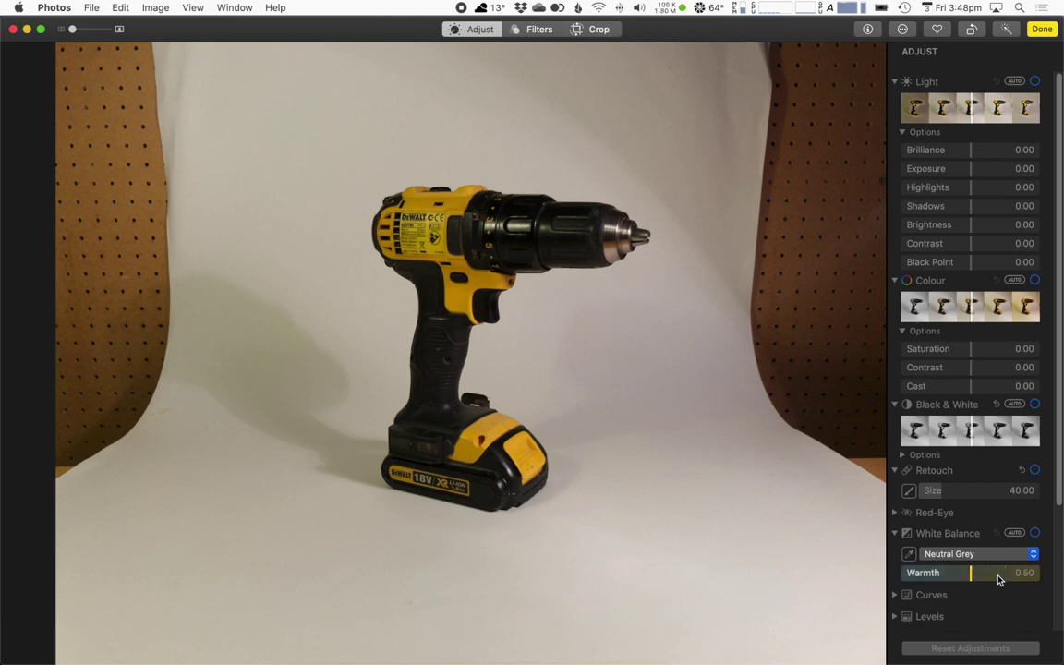
left_click(910, 554)
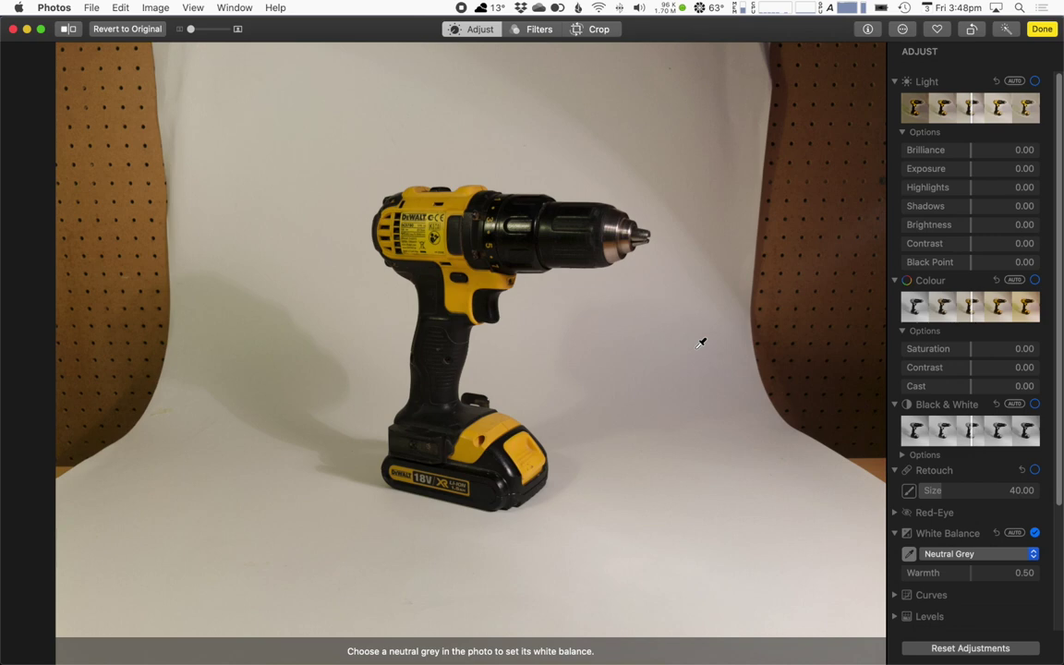
left_click(699, 346)
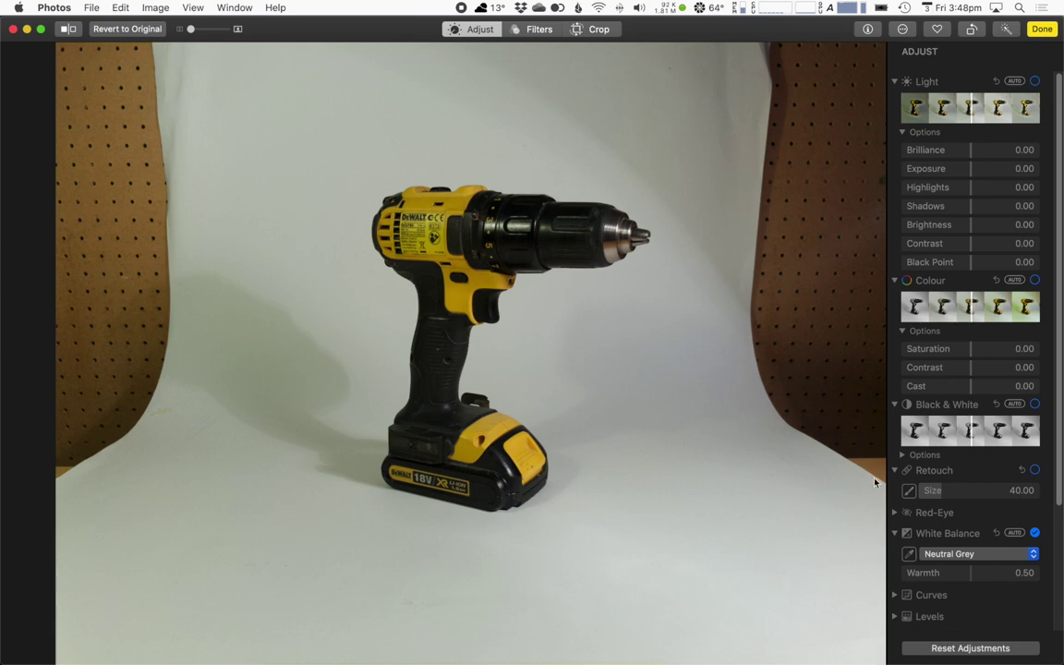
left_click(911, 552)
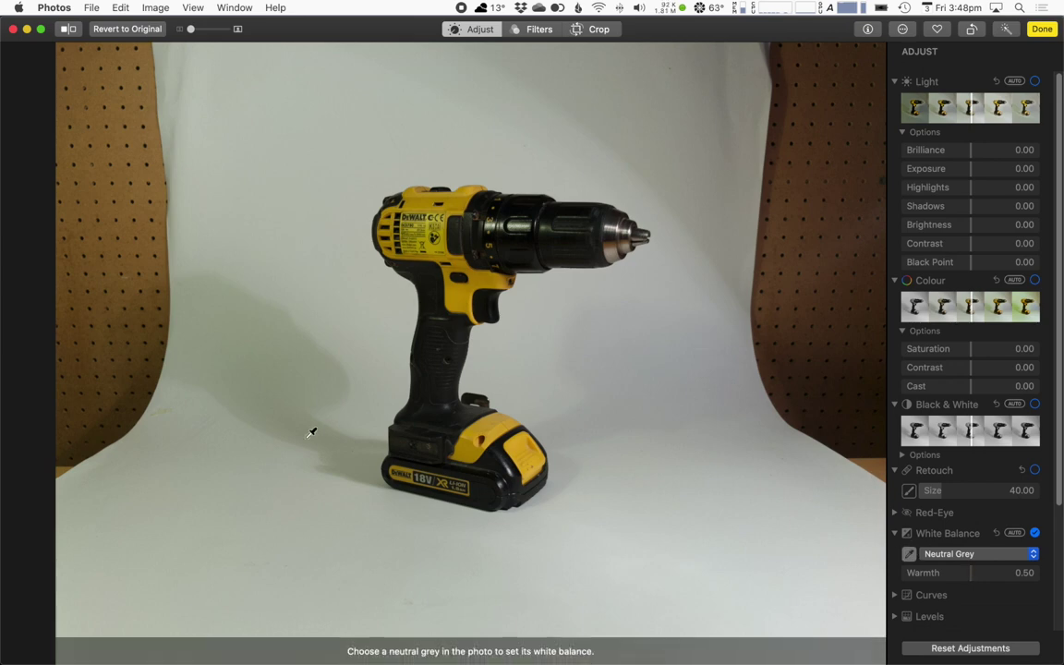
left_click(254, 318)
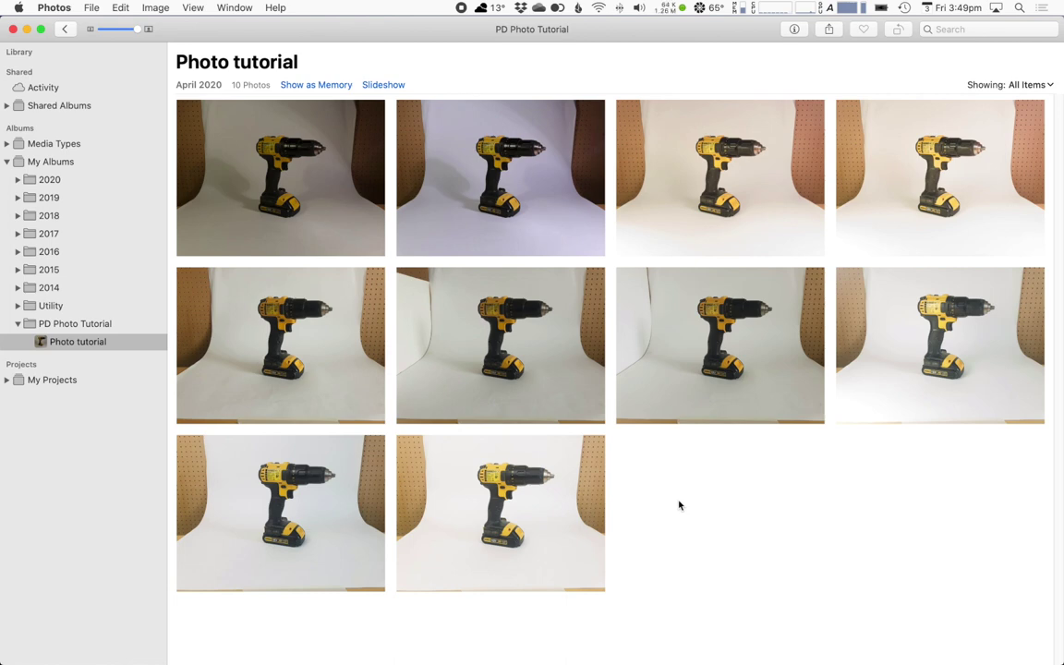
Open the third drill photo and zoom in on the drill's label.
double_click(681, 160)
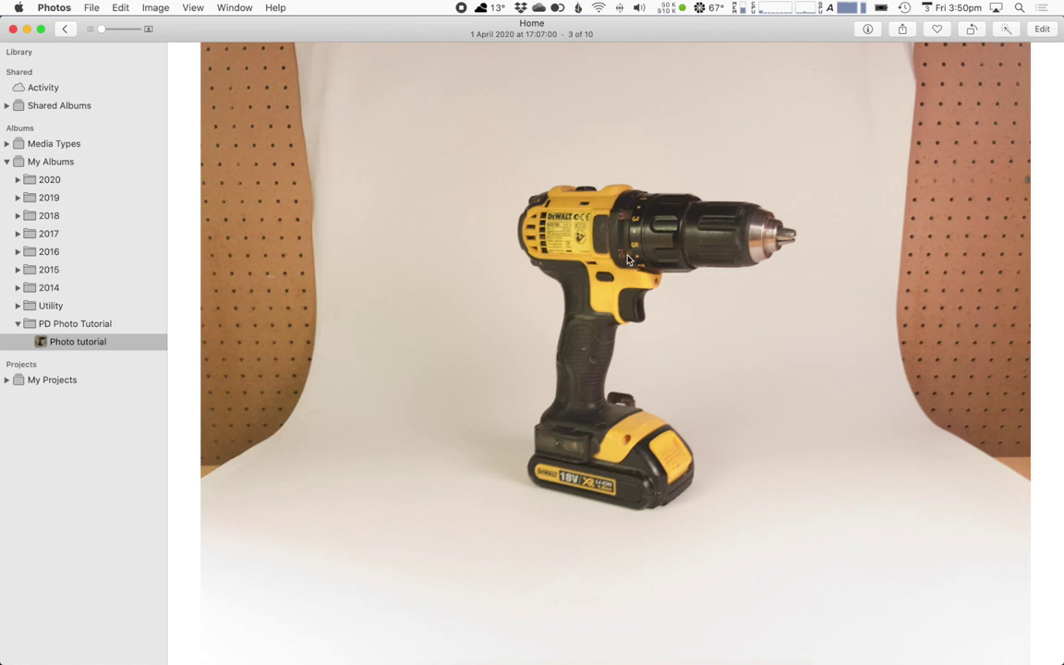
scroll(565, 252, "up", 3)
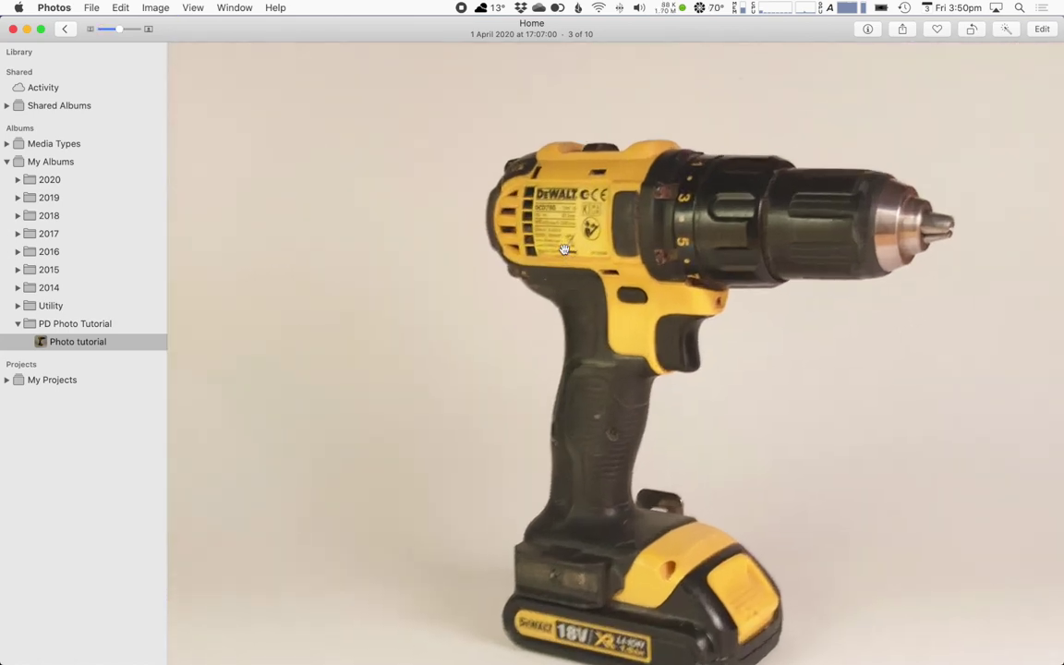
scroll(565, 250, "up", 5)
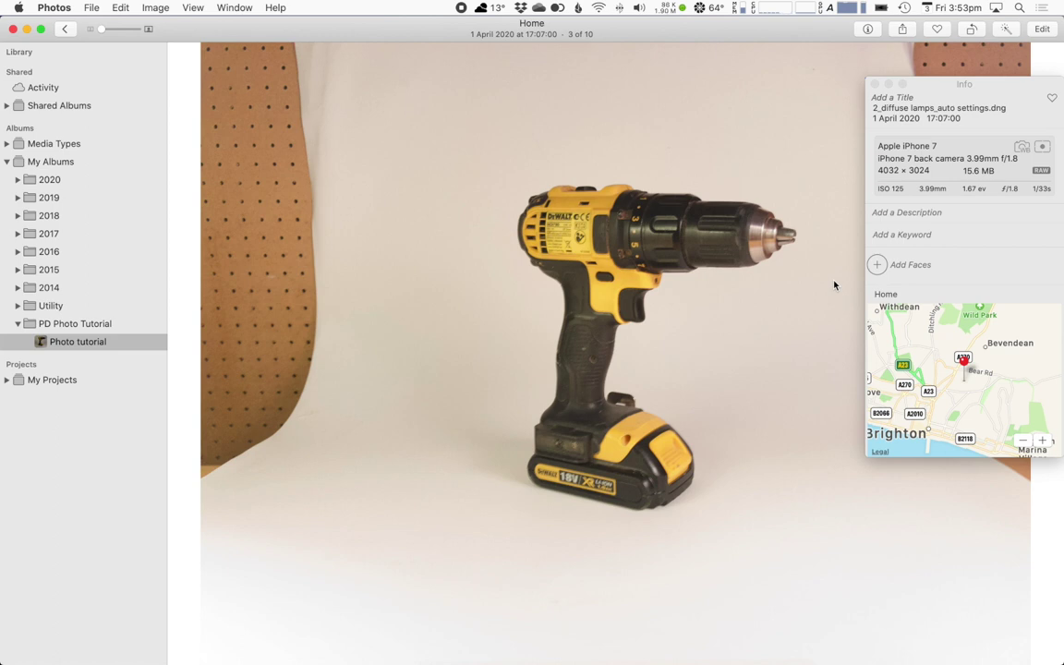
Close the Info panel and move on to photo 4 of 10.
left_click(875, 85)
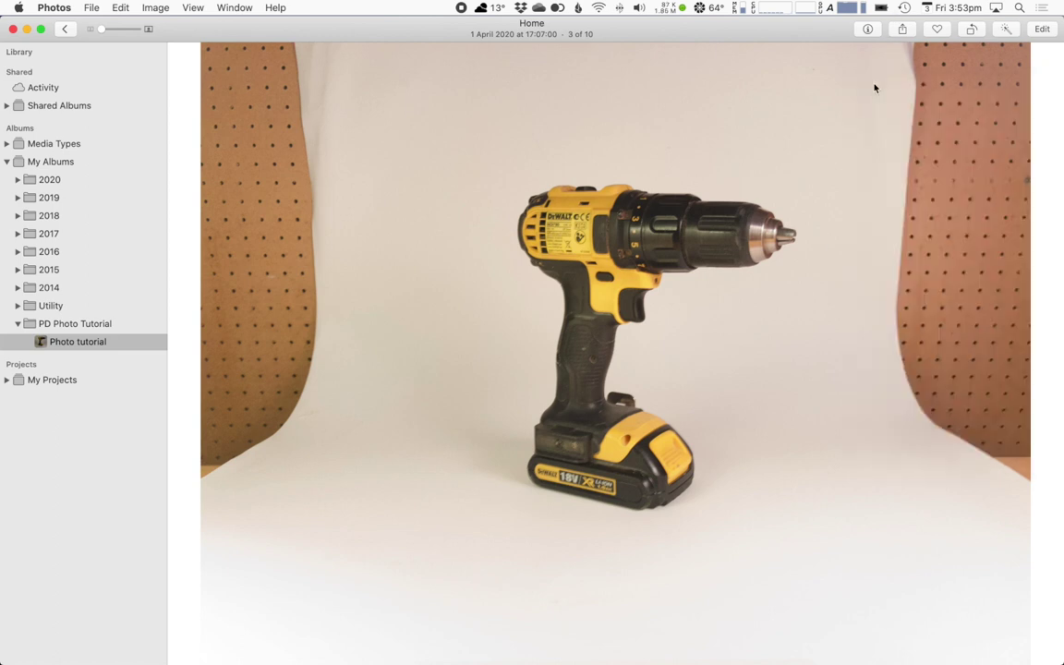
key("Right")
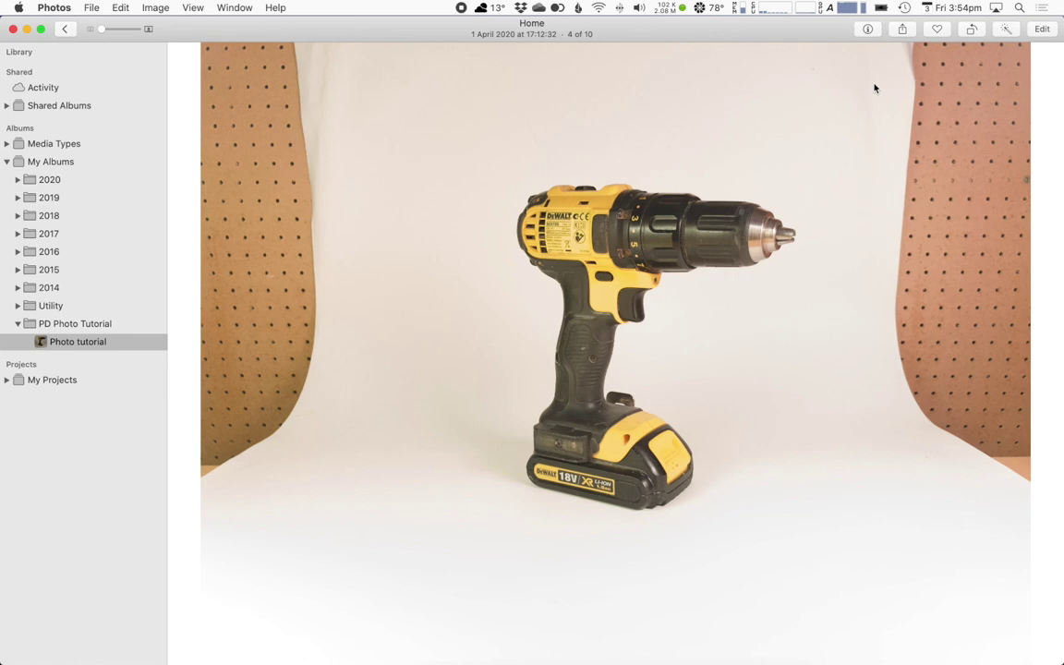
Compare the camera details of the auto and manual lamp shots, then edit photo 4.
key("super+i")
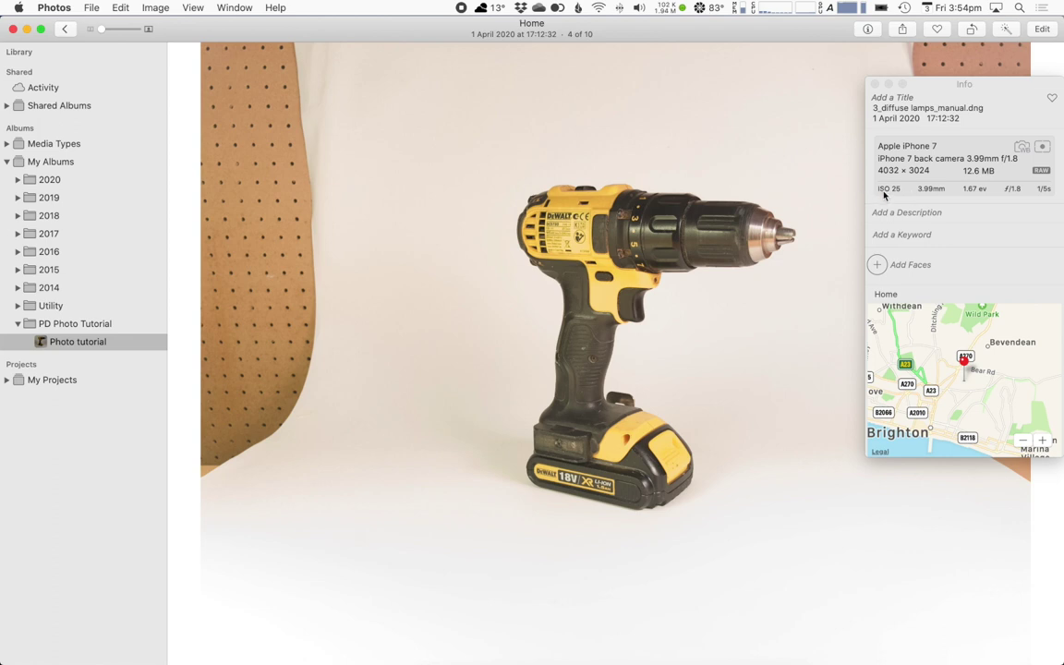
key("Left")
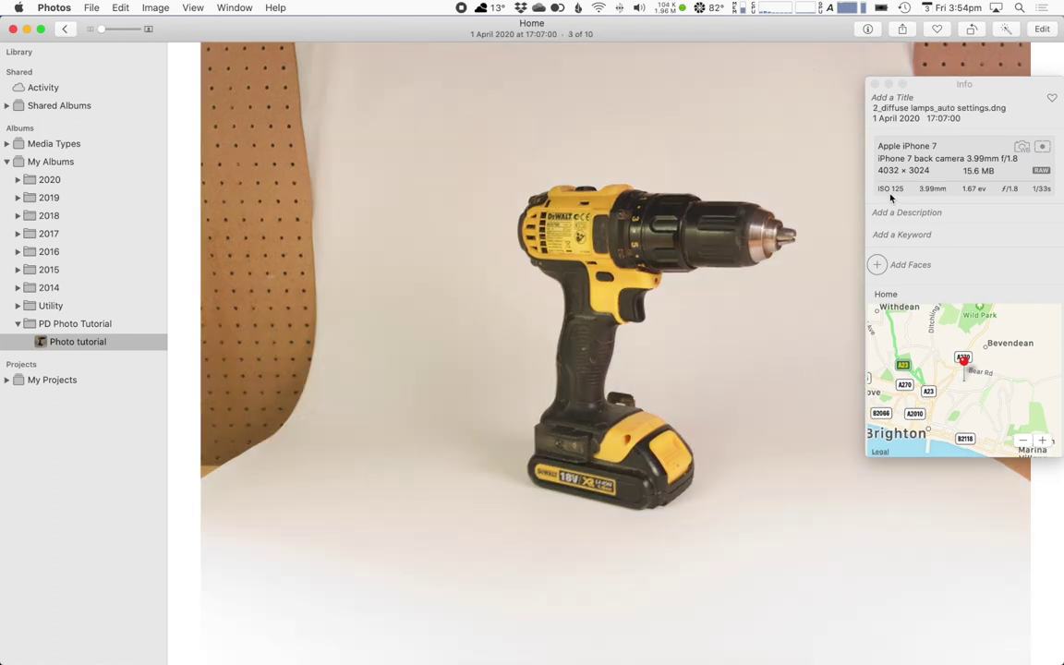
key("Right")
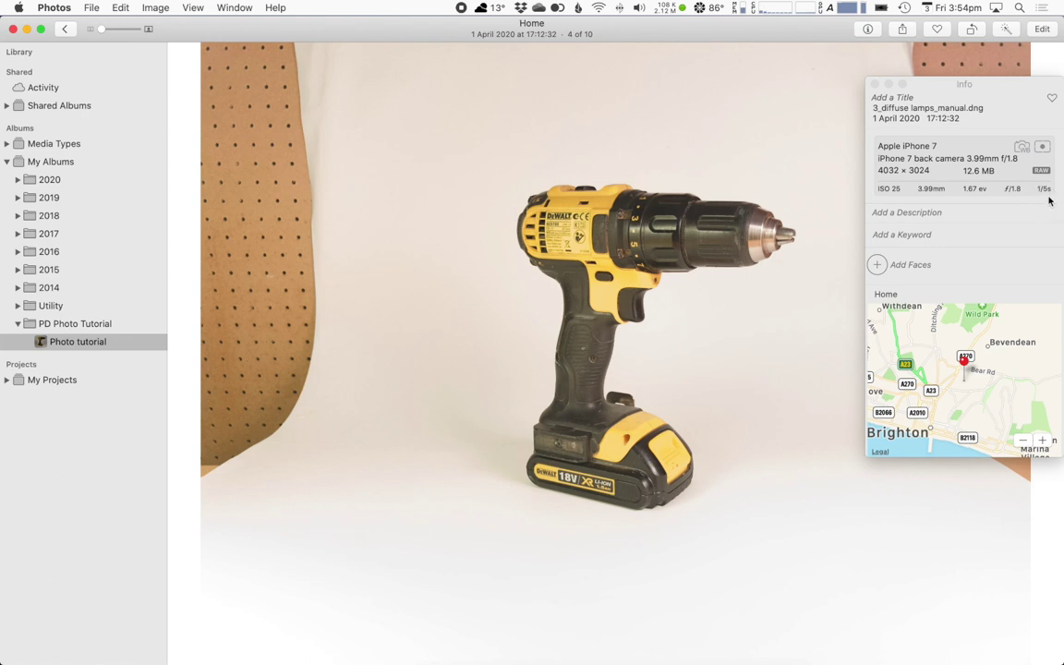
key("Left")
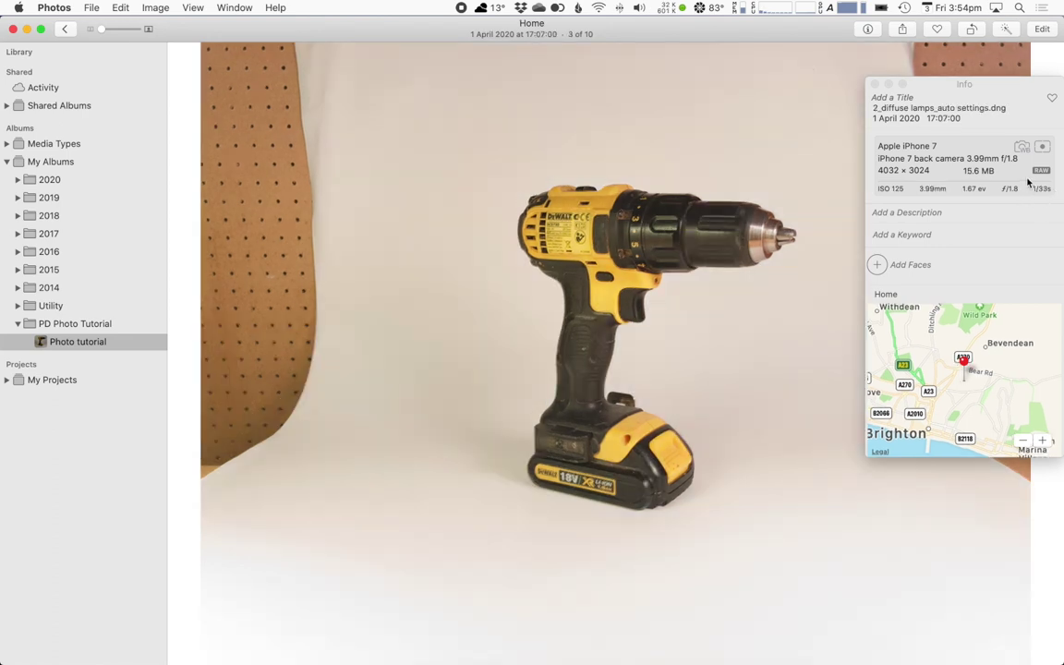
key("Right")
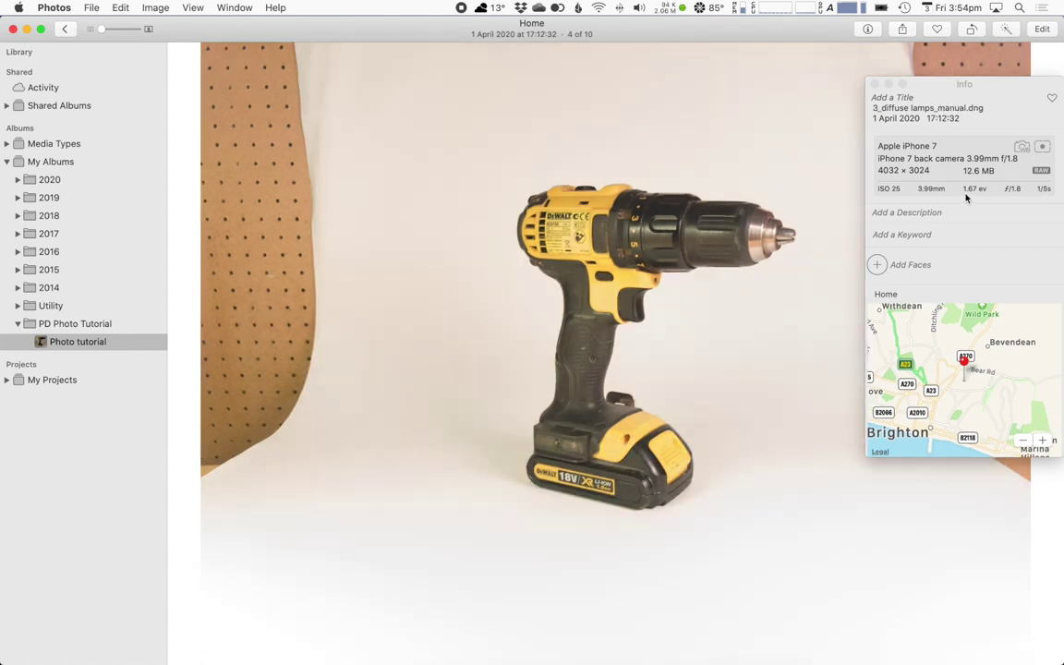
left_click(875, 85)
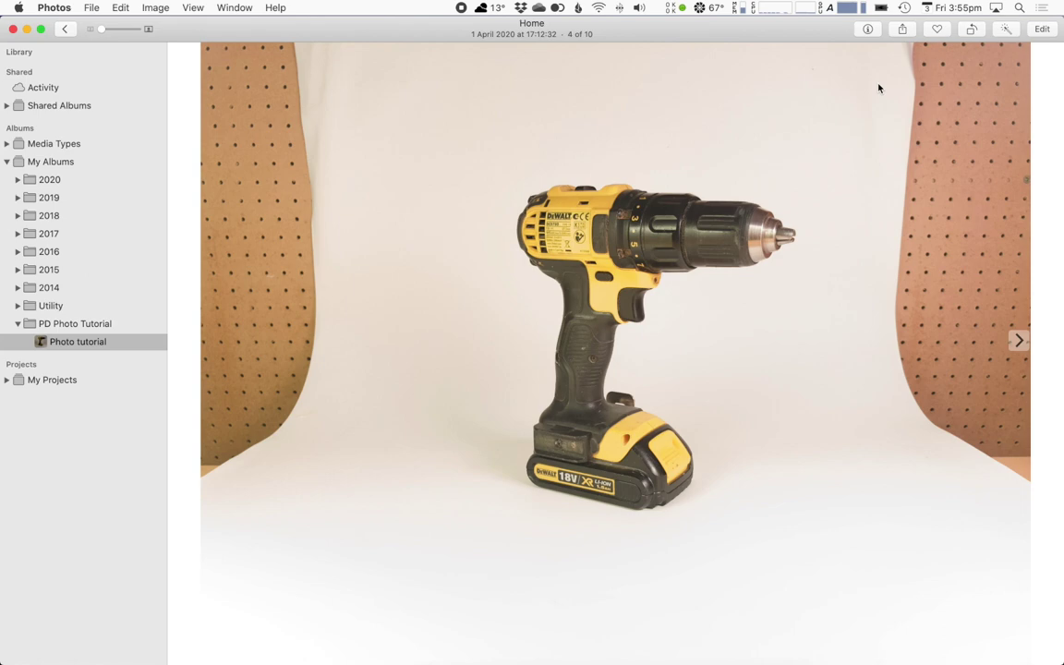
left_click(1042, 28)
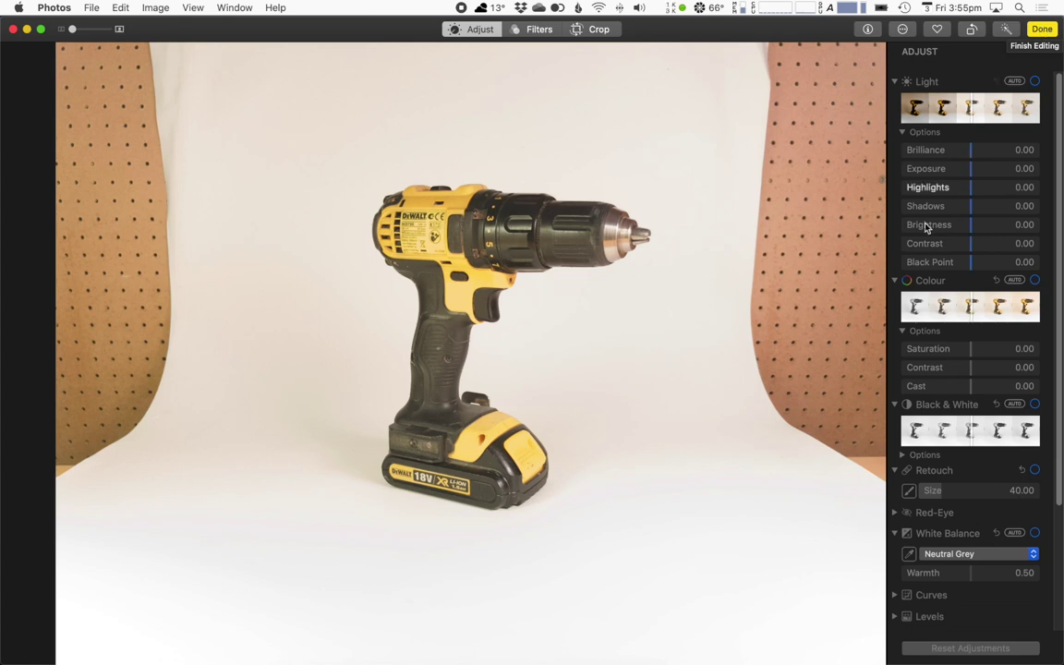
Apply Neutral Grey white balance sampled from the backdrop, giving Warmth 0.50.
left_click(910, 555)
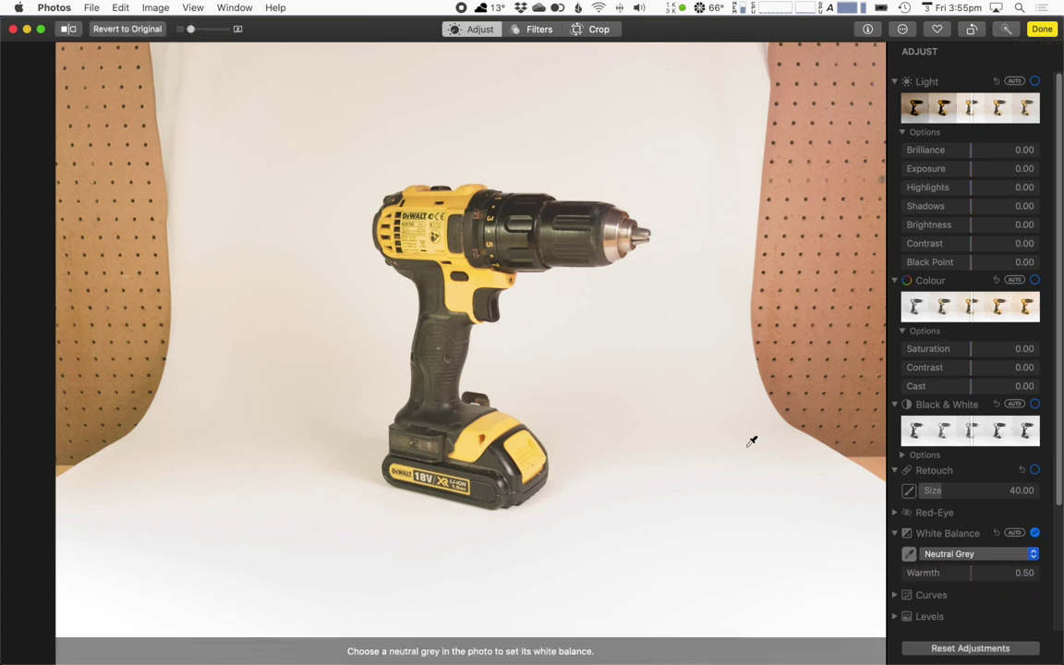
left_click(404, 331)
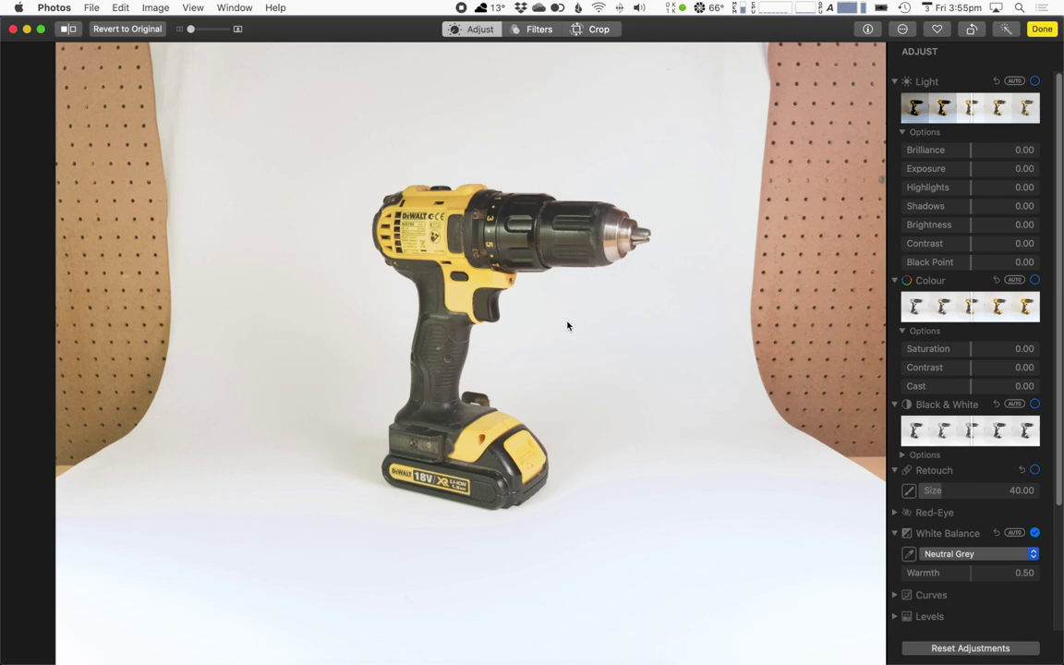
scroll(500, 223, "up", 3)
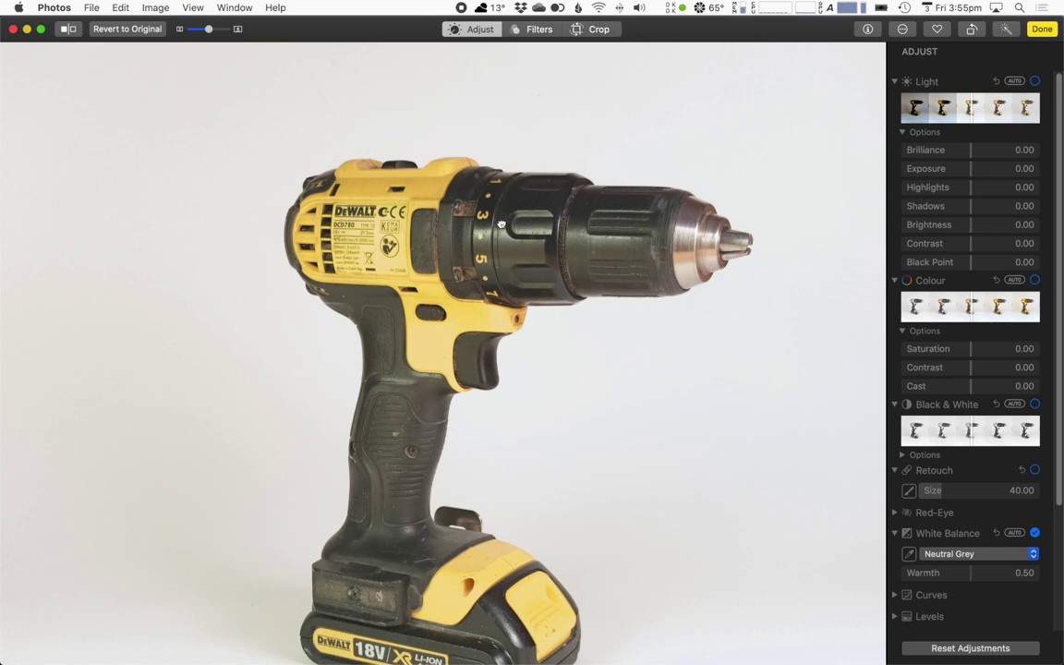
scroll(514, 184, "down", 3)
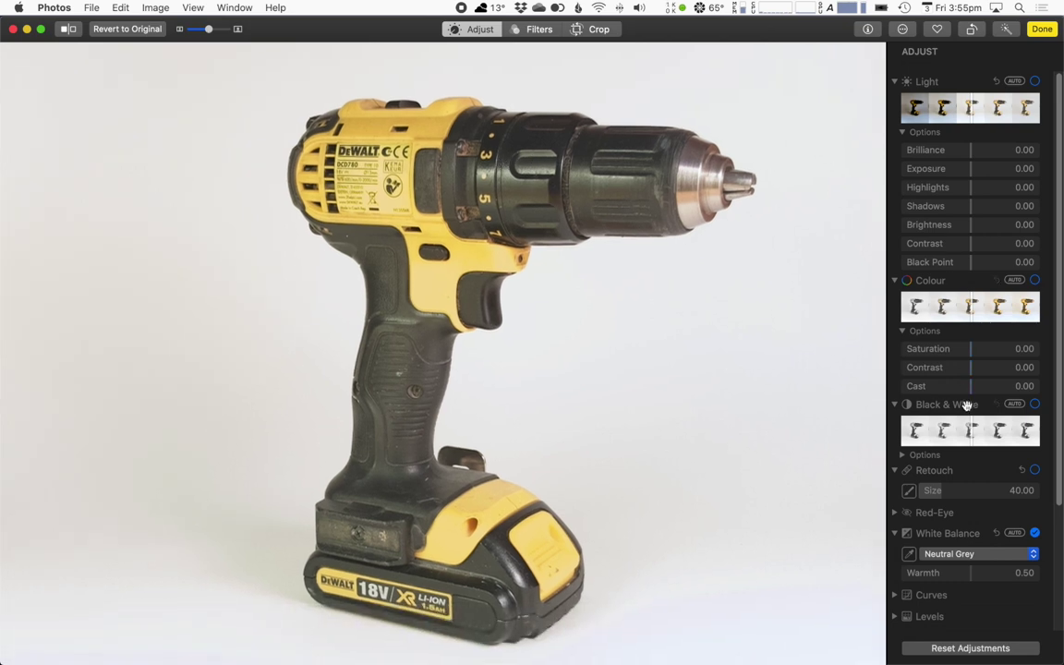
scroll(966, 407, "down", 5)
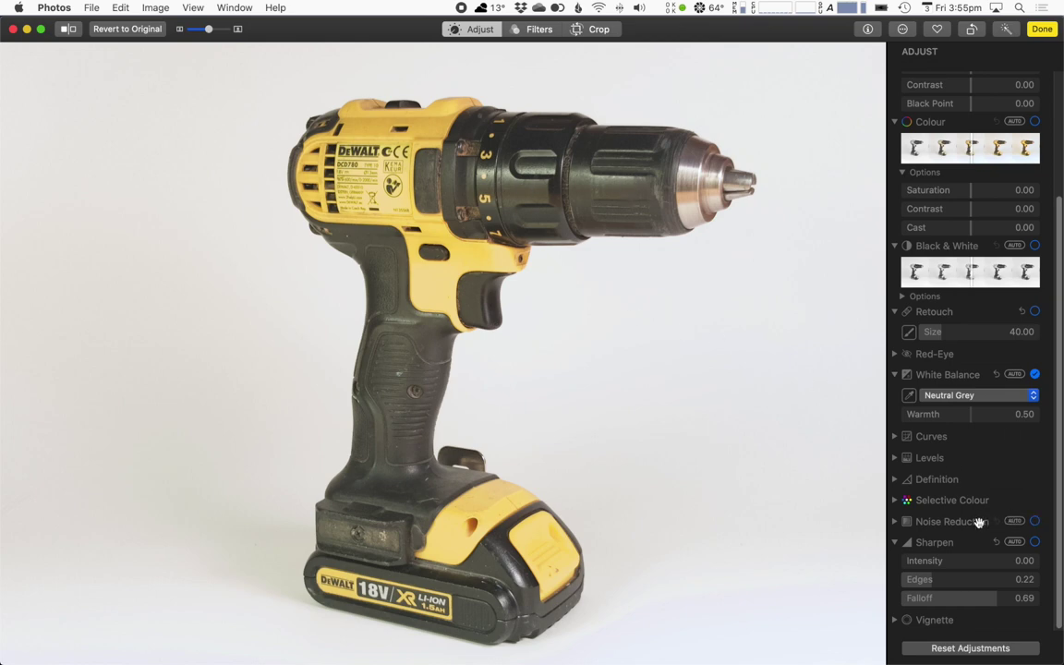
Apply Auto sharpening, lower Intensity to about 0.41, and zoom back out to the whole drill.
left_click(1015, 542)
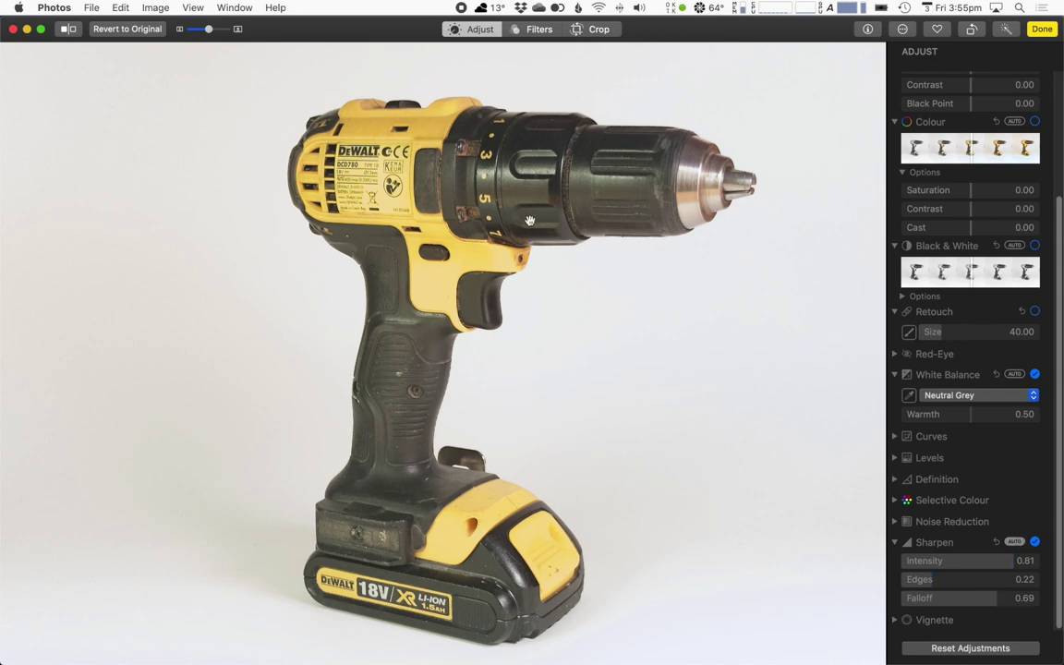
scroll(515, 305, "up", 5)
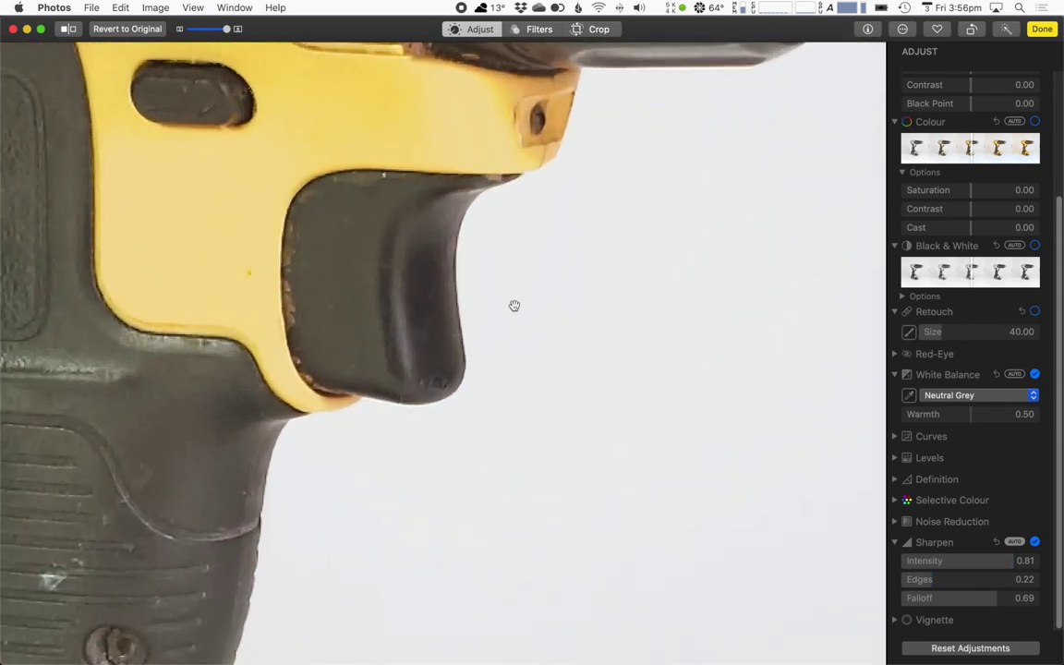
scroll(515, 305, "left", 5)
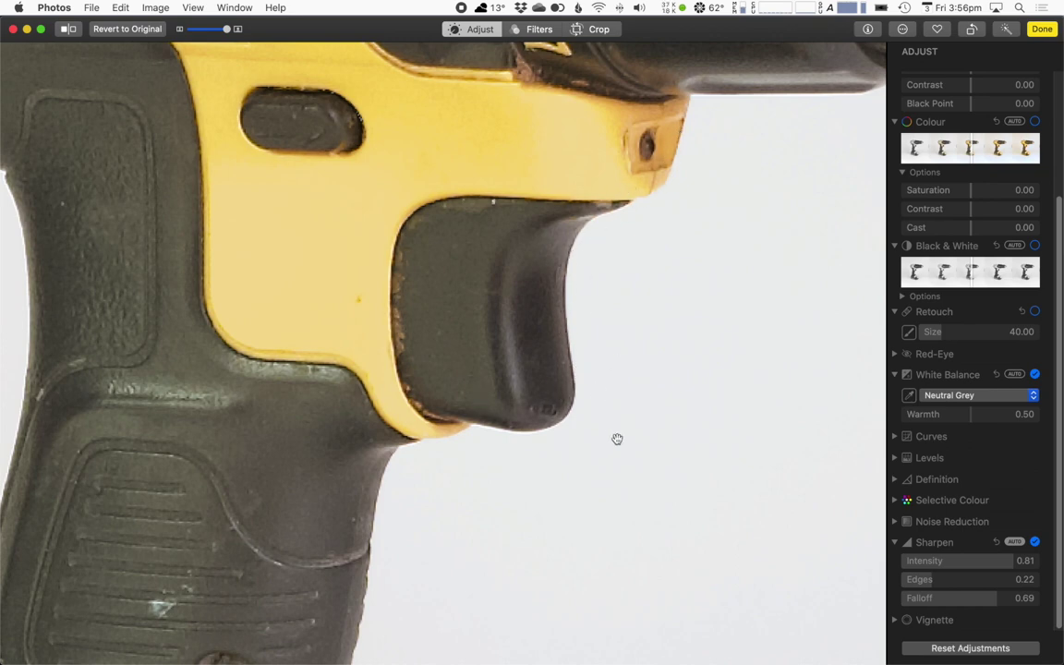
left_click_drag(1016, 560, 959, 561)
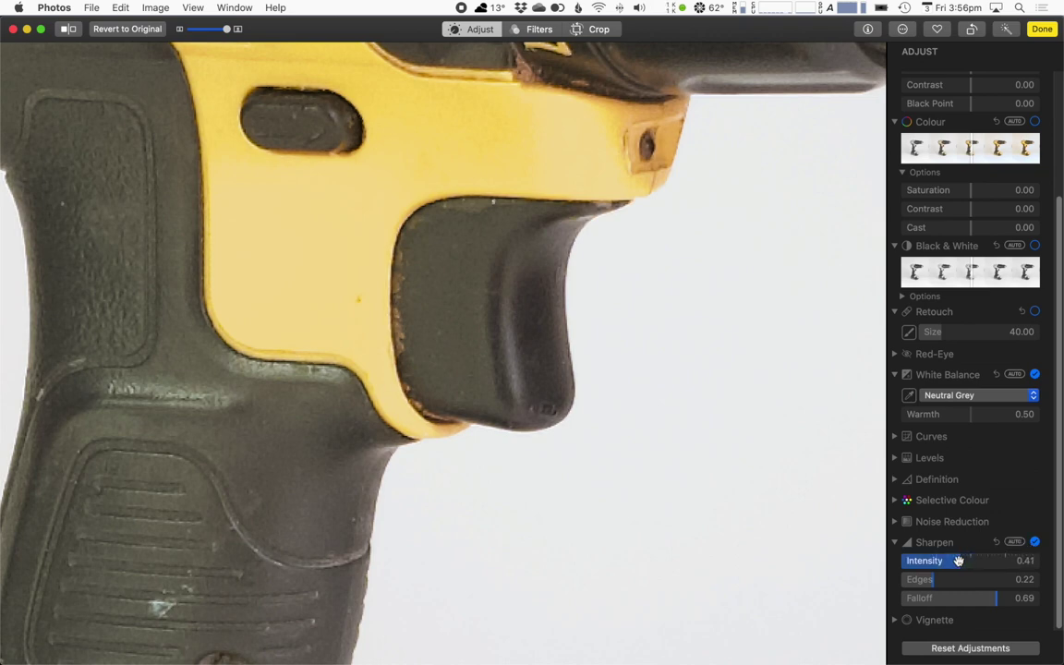
key("z")
scroll(993, 222, "up", 5)
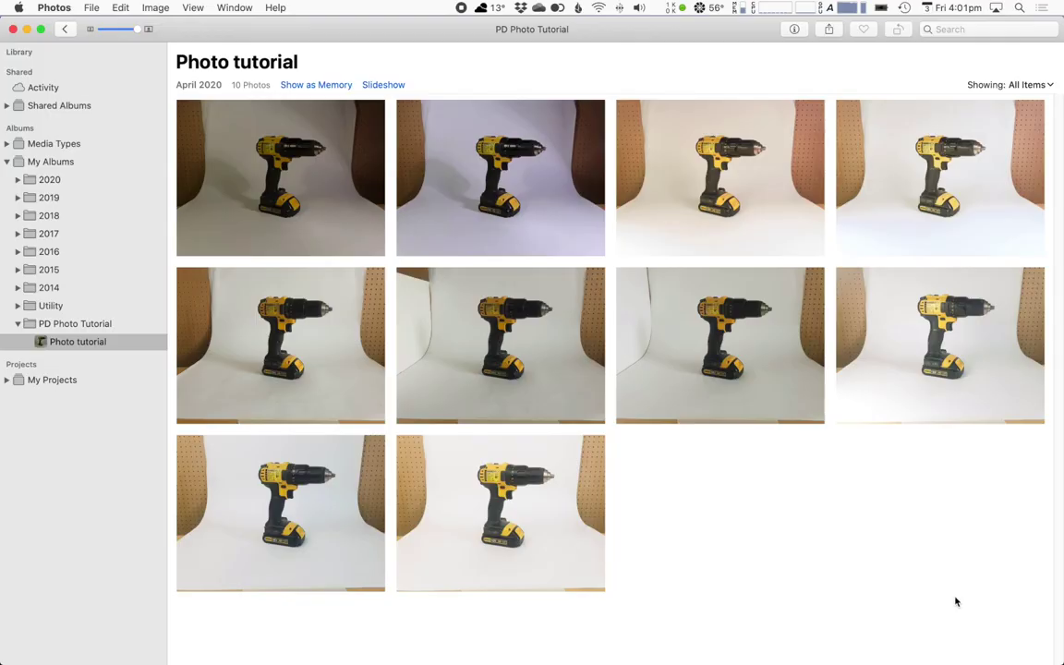
Flip through the album's drill shots, comparing photos 6 and 7 of 10.
left_click_drag(956, 602, 229, 312)
left_click(748, 504)
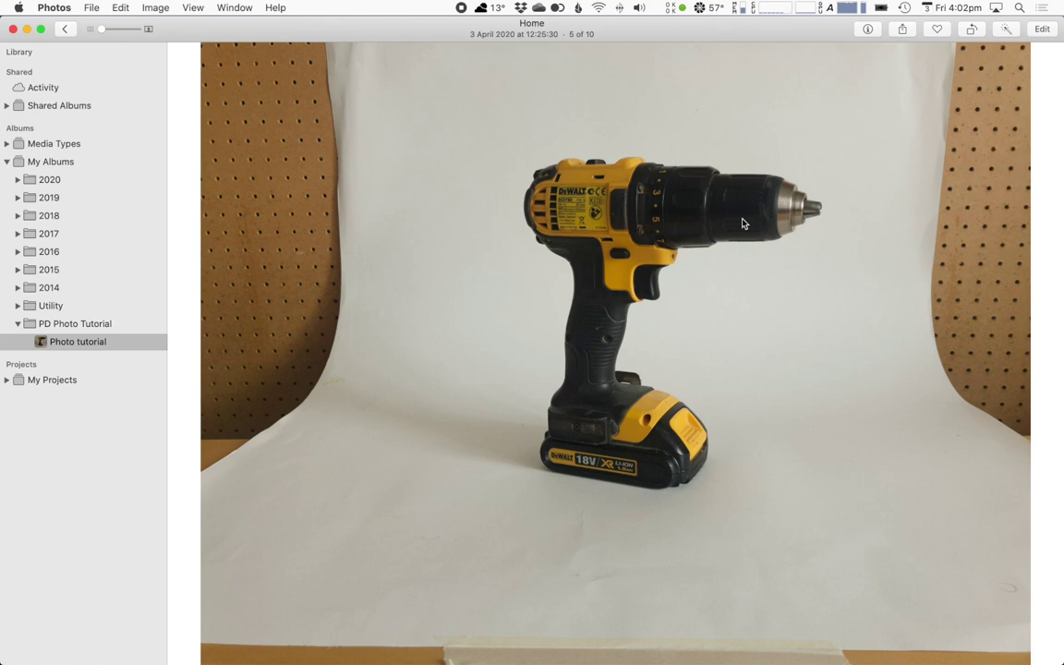
key("Right")
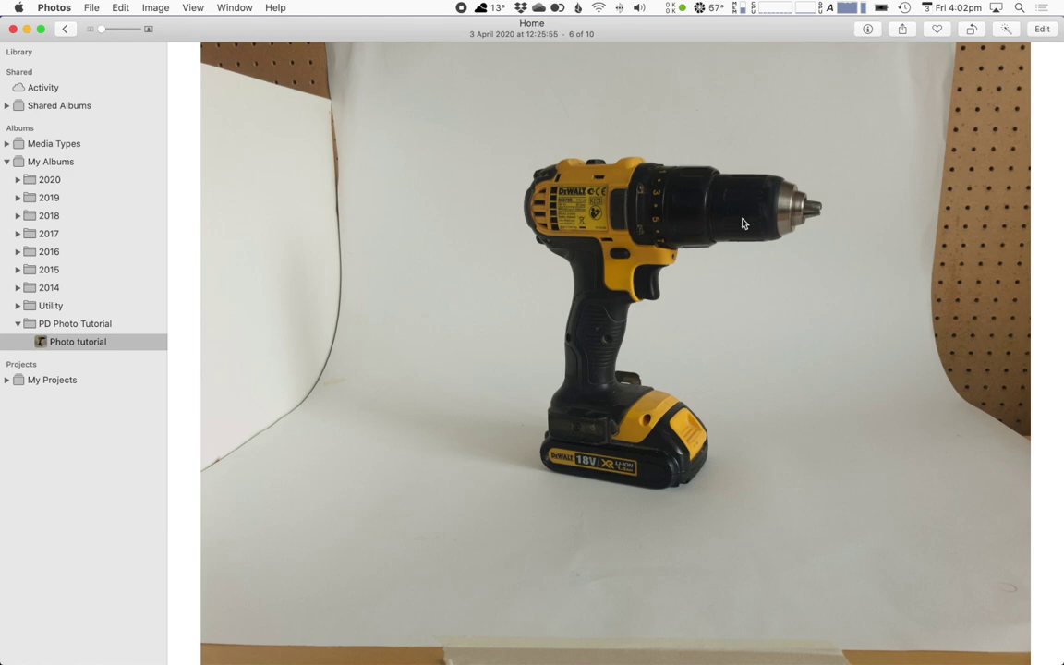
key("Right")
key("Left")
key("Right")
key("Left")
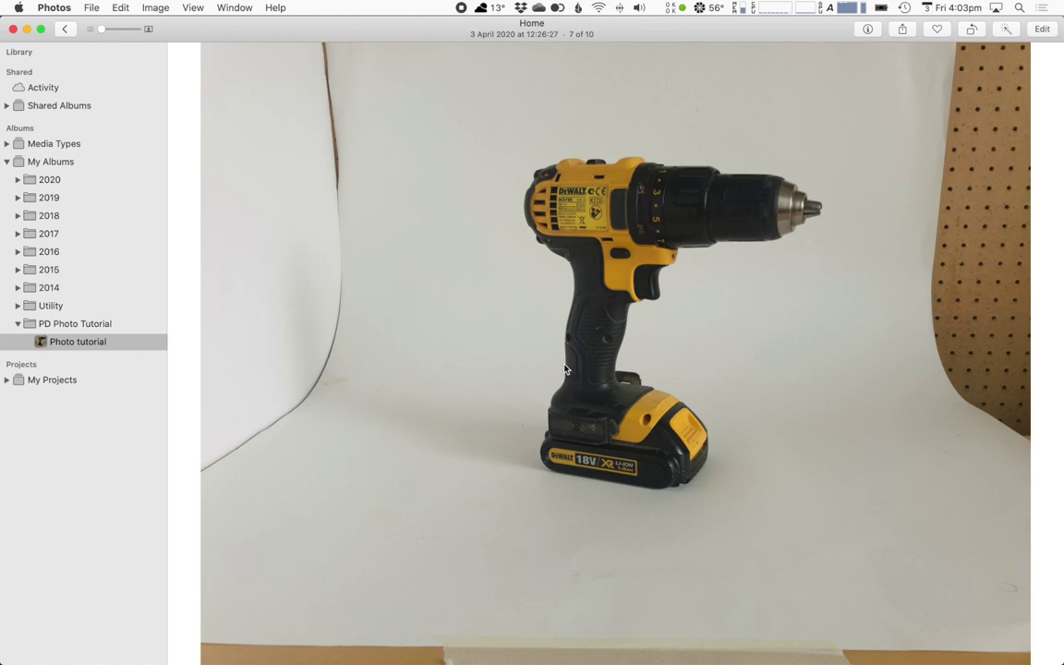
Edit the seventh drill photo and apply Neutral Grey white balance from the grey backdrop.
left_click(1041, 28)
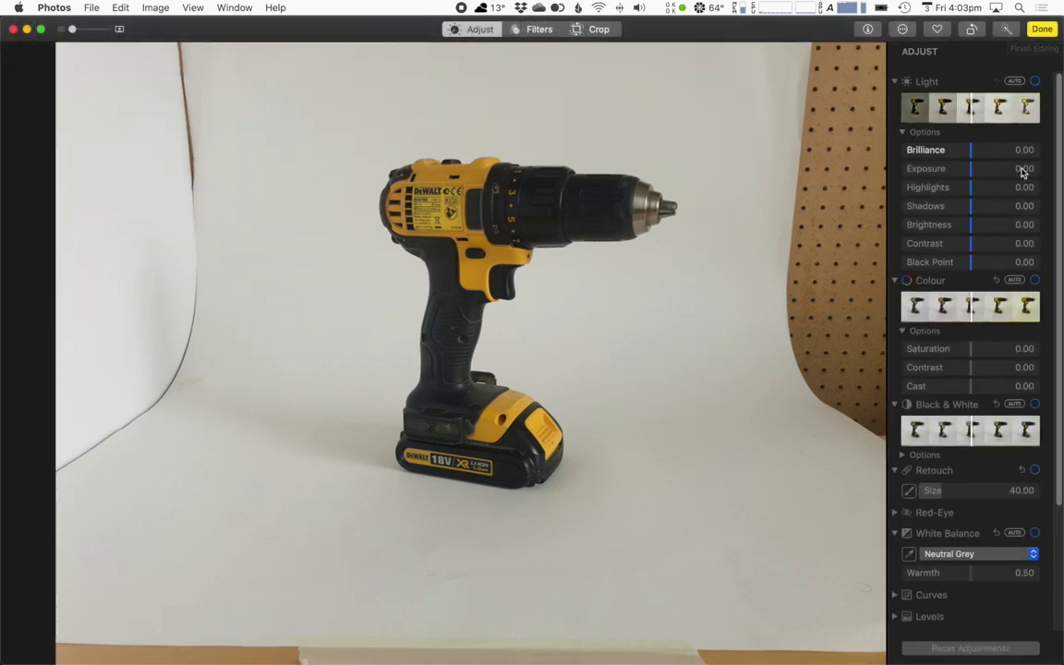
left_click(910, 554)
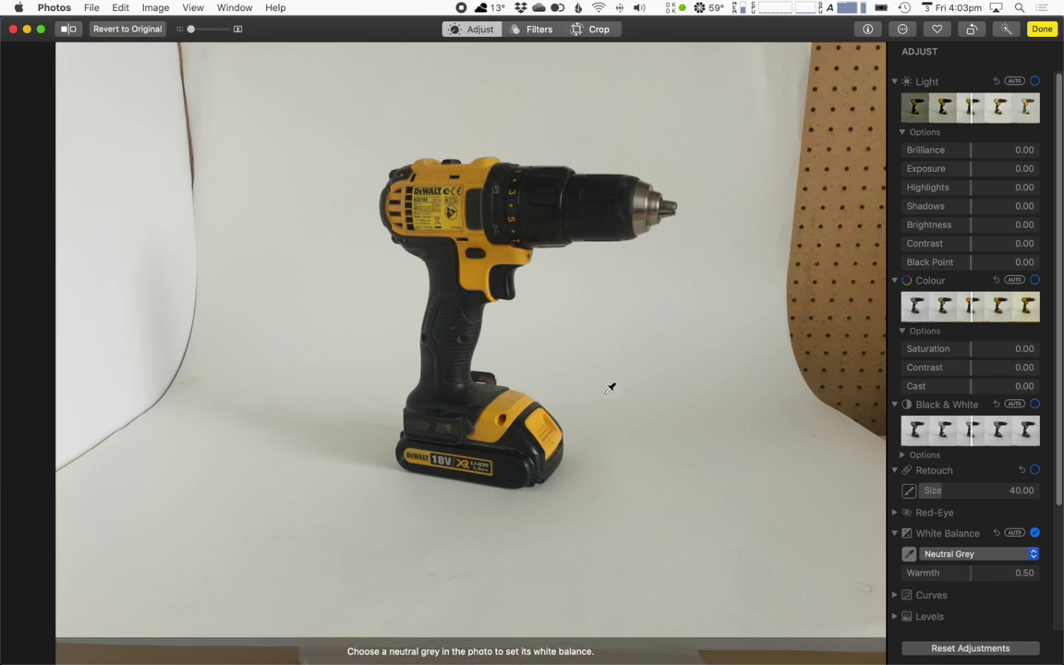
left_click(589, 361)
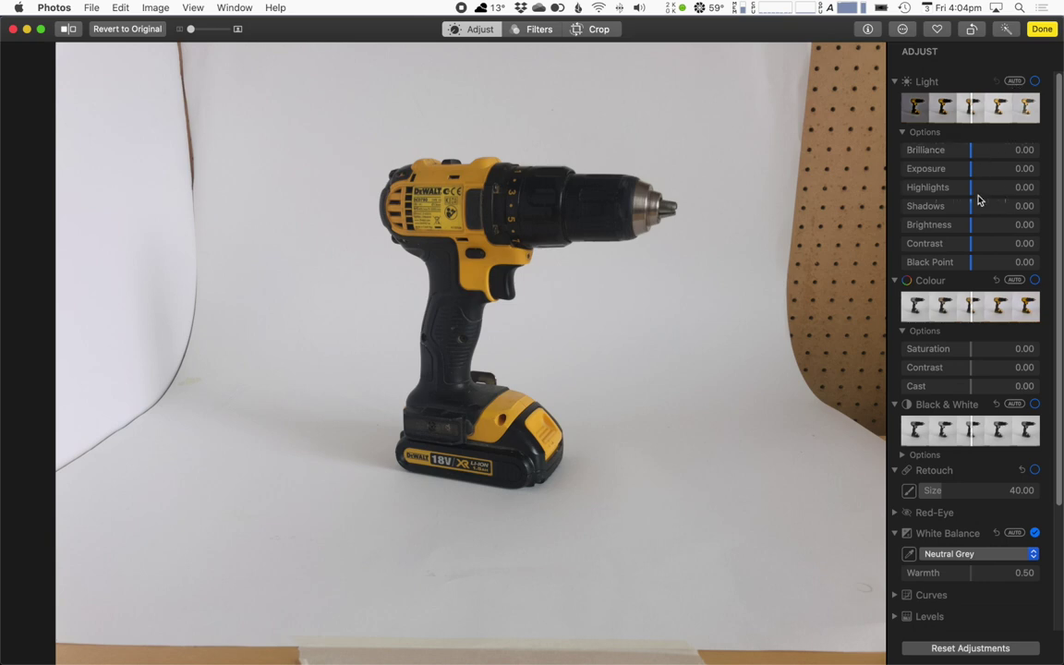
Raise Exposure and Shadows to 0.31, toggling Light off and on to compare.
left_click_drag(974, 174, 991, 173)
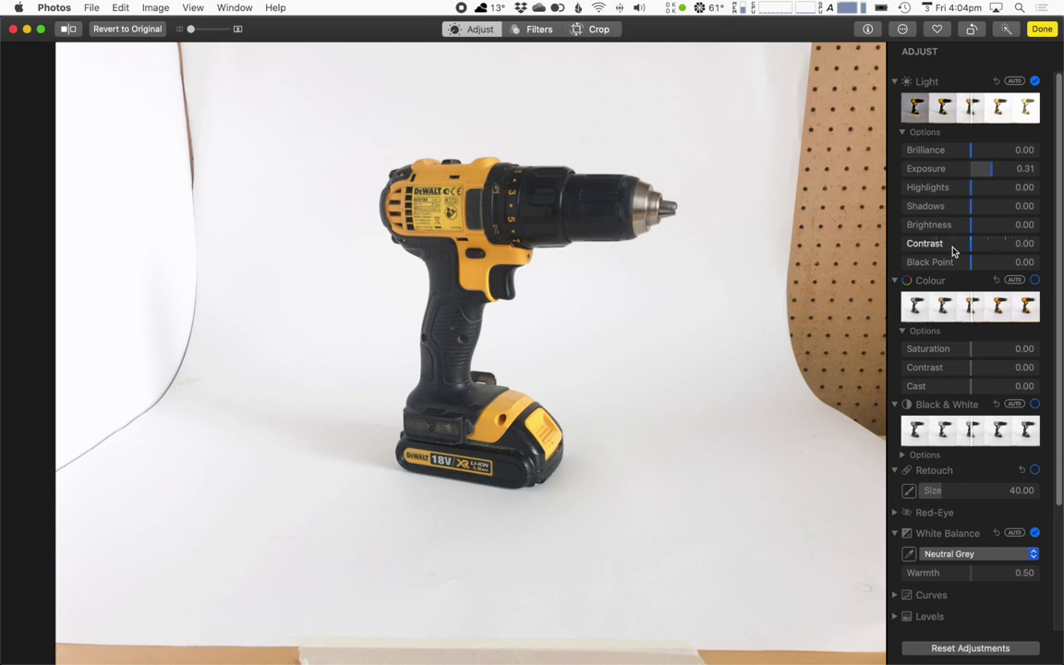
left_click_drag(970, 206, 992, 208)
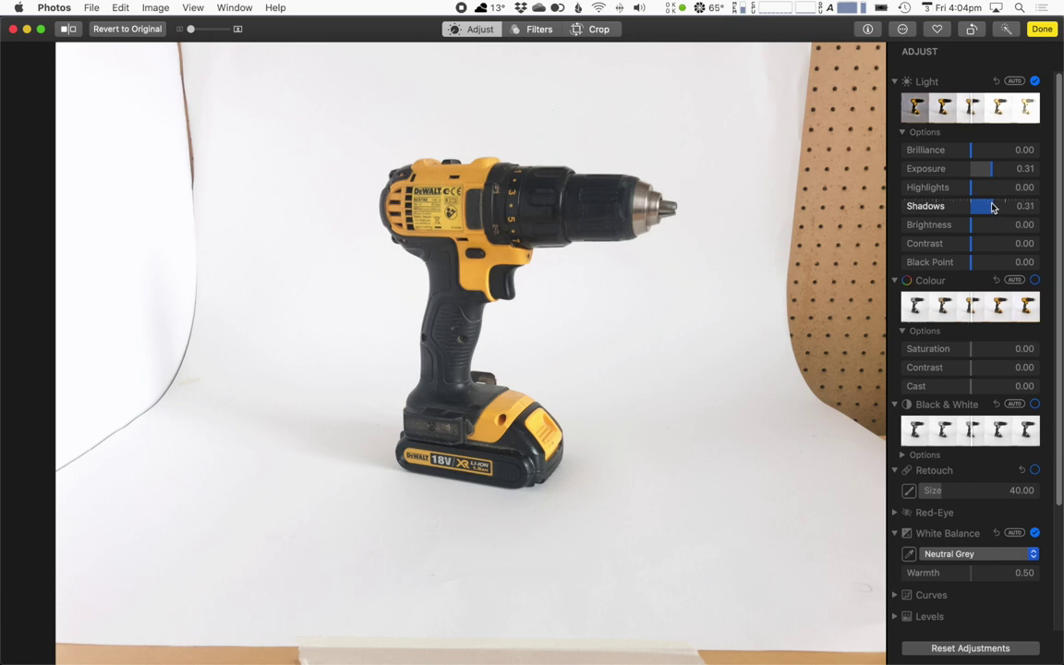
left_click(1034, 82)
left_click(1034, 82)
left_click(1035, 82)
left_click(1035, 82)
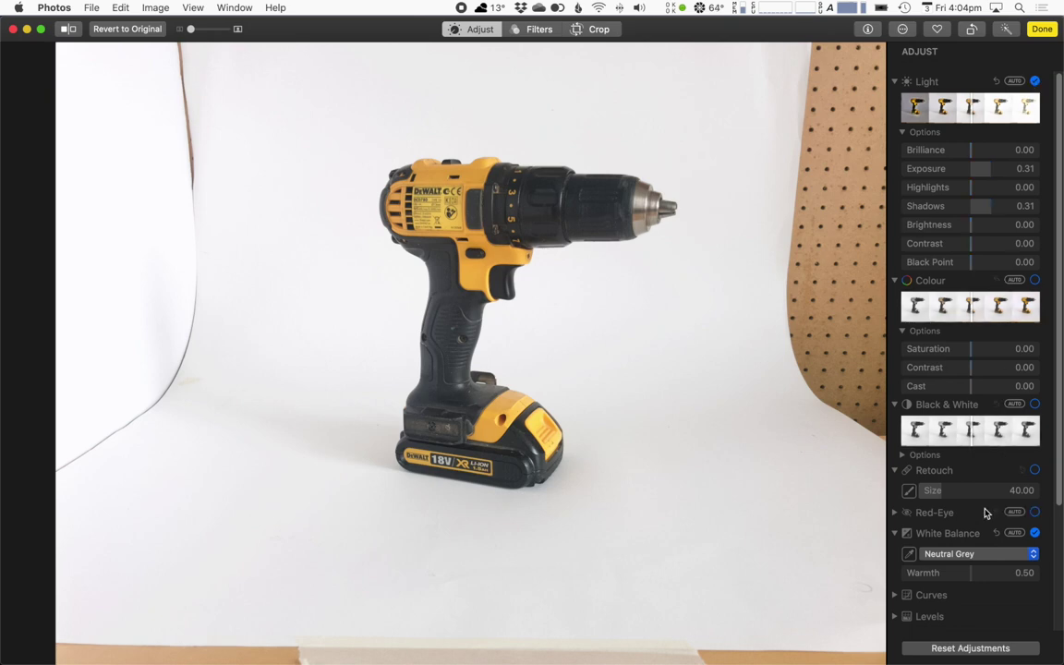
Sharpen the seventh drill photo at Intensity 0.75 and zoom in to check the detail.
scroll(985, 513, "down", 5)
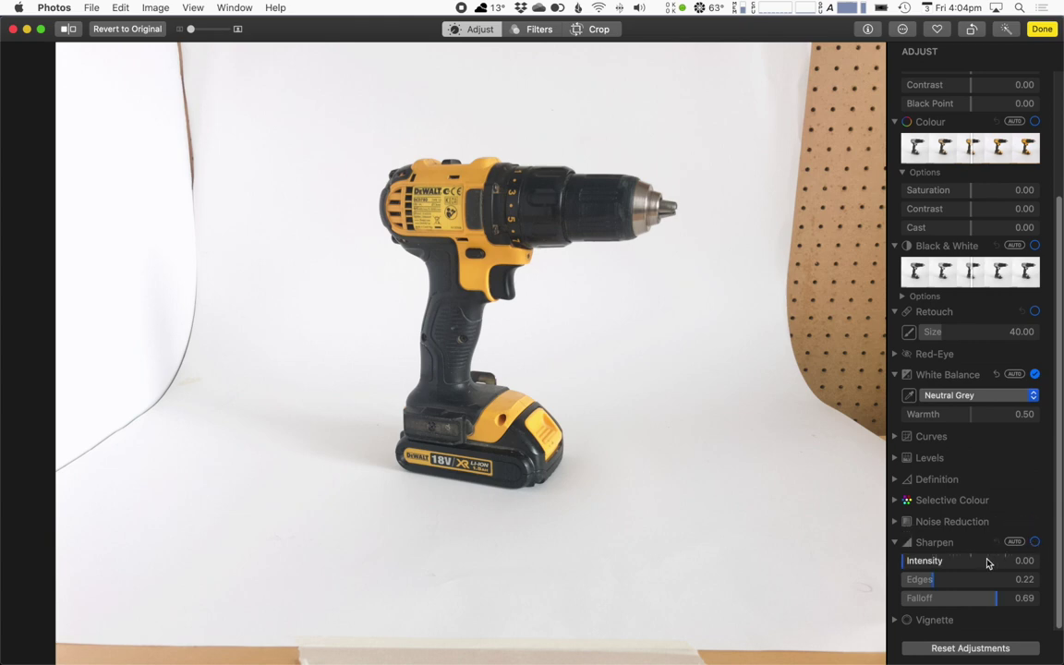
left_click_drag(990, 561, 1004, 561)
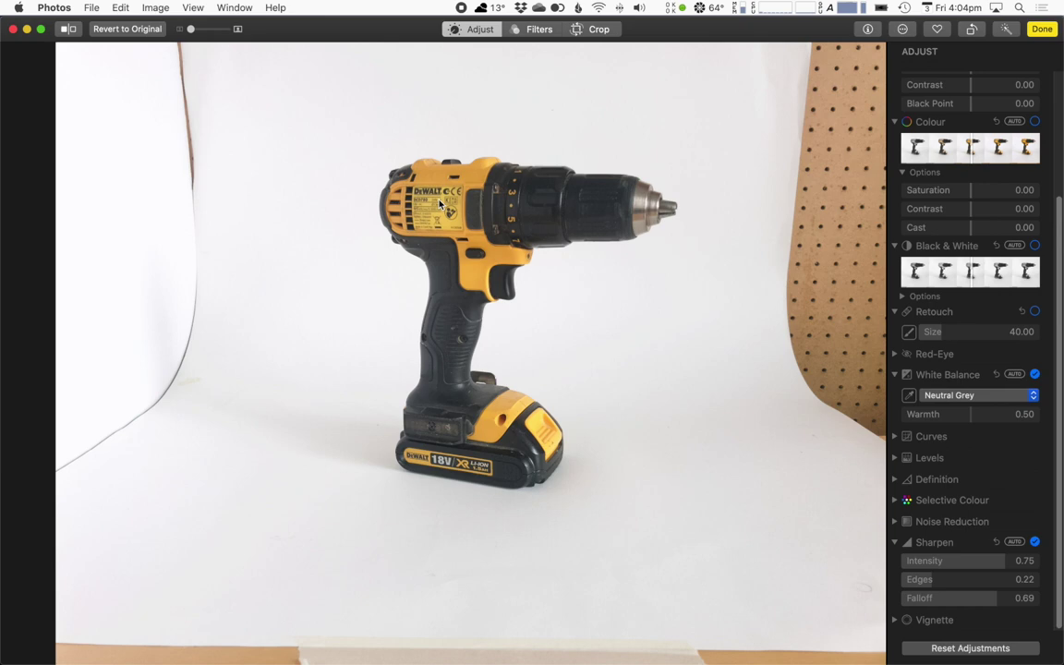
key("super+equal")
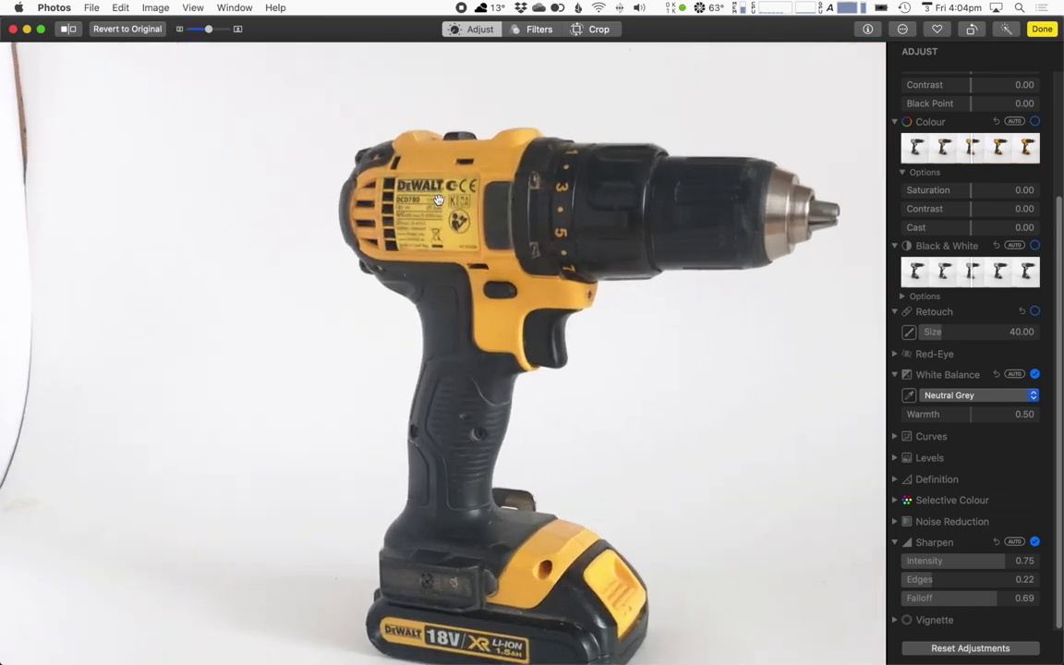
Zoom back out and move two photos ahead to the unedited drill shot framed by pegboard.
key("super+minus")
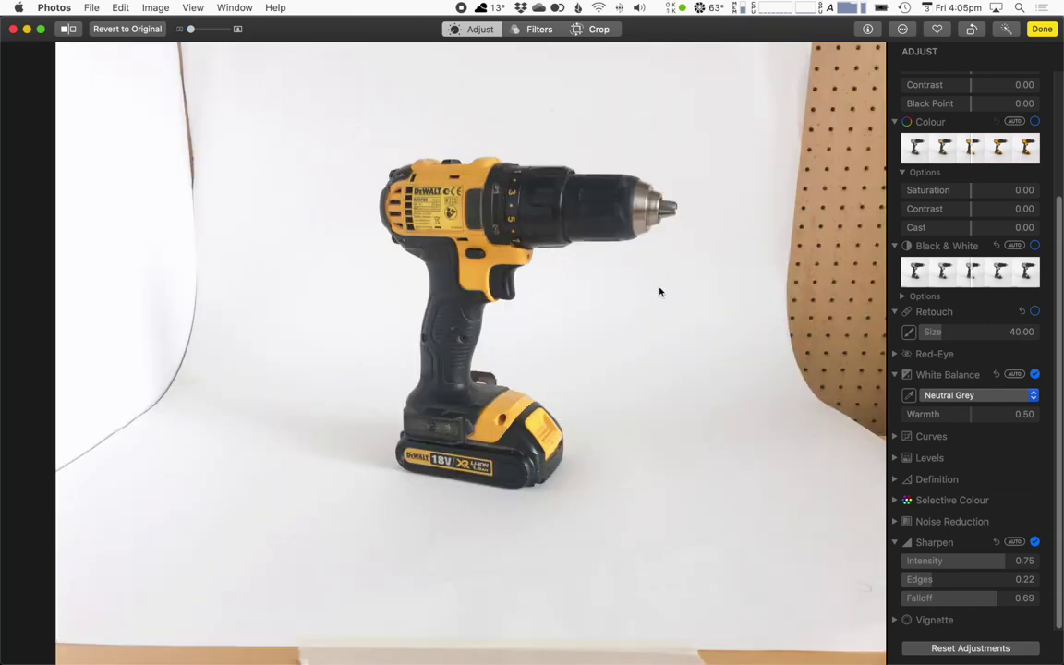
key("Right")
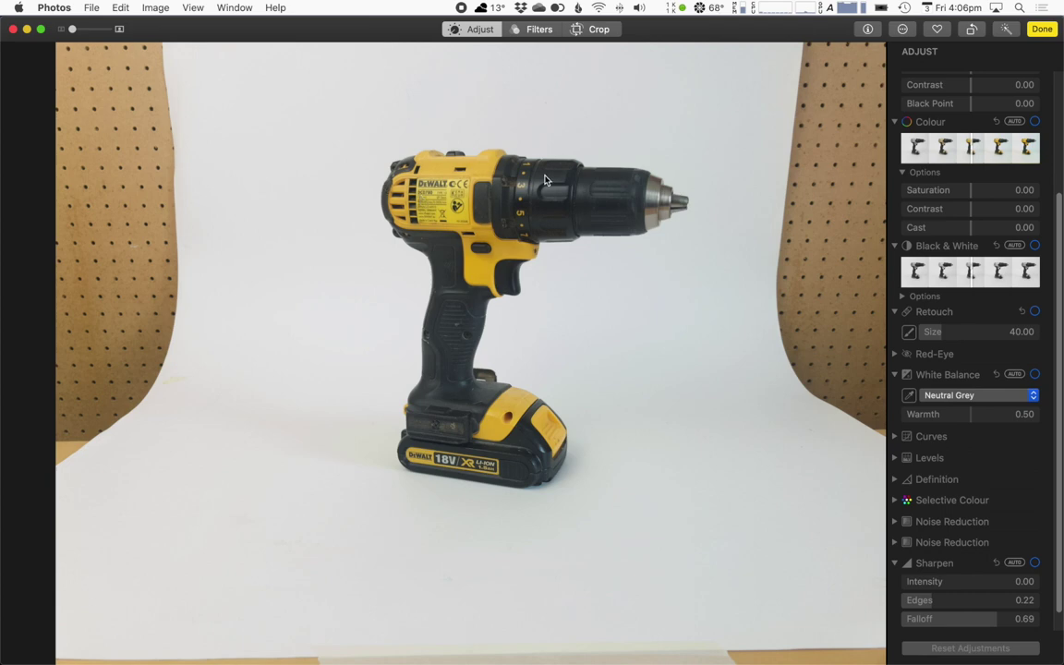
key("Right")
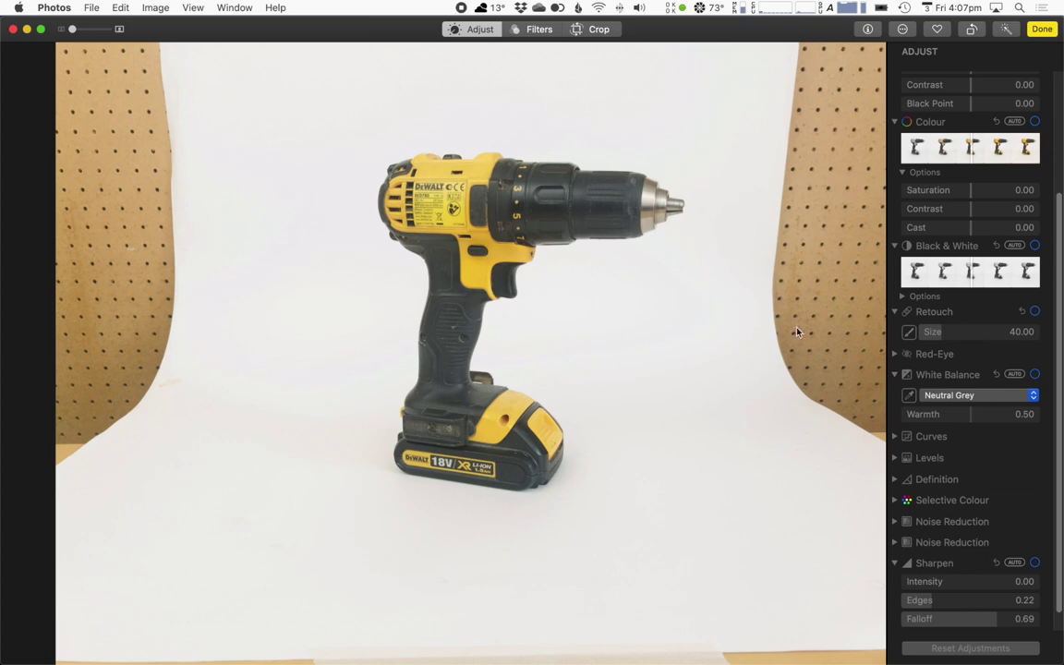
Set the drill photo's white balance to Neutral Grey by sampling the white backdrop.
scroll(963, 477, "down", 2)
scroll(964, 477, "up", 1)
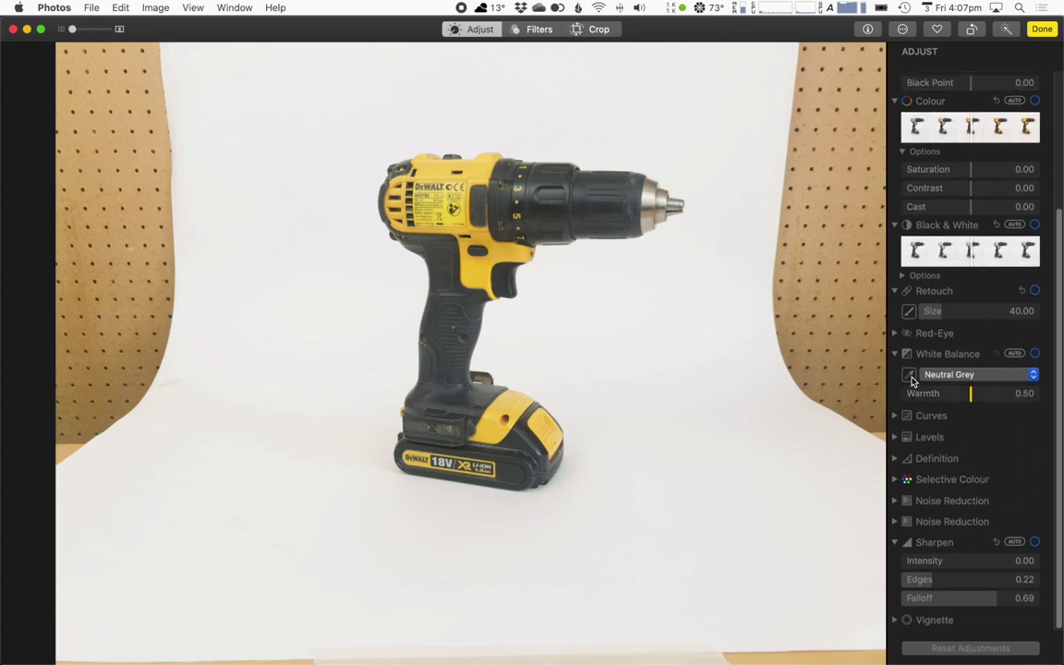
left_click(910, 375)
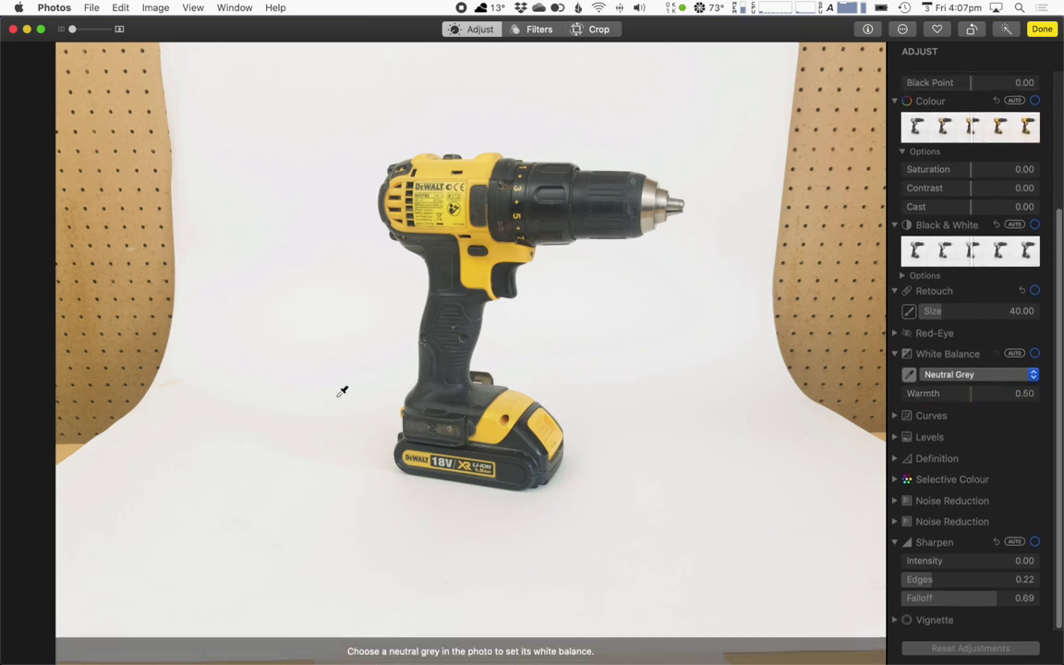
left_click(391, 455)
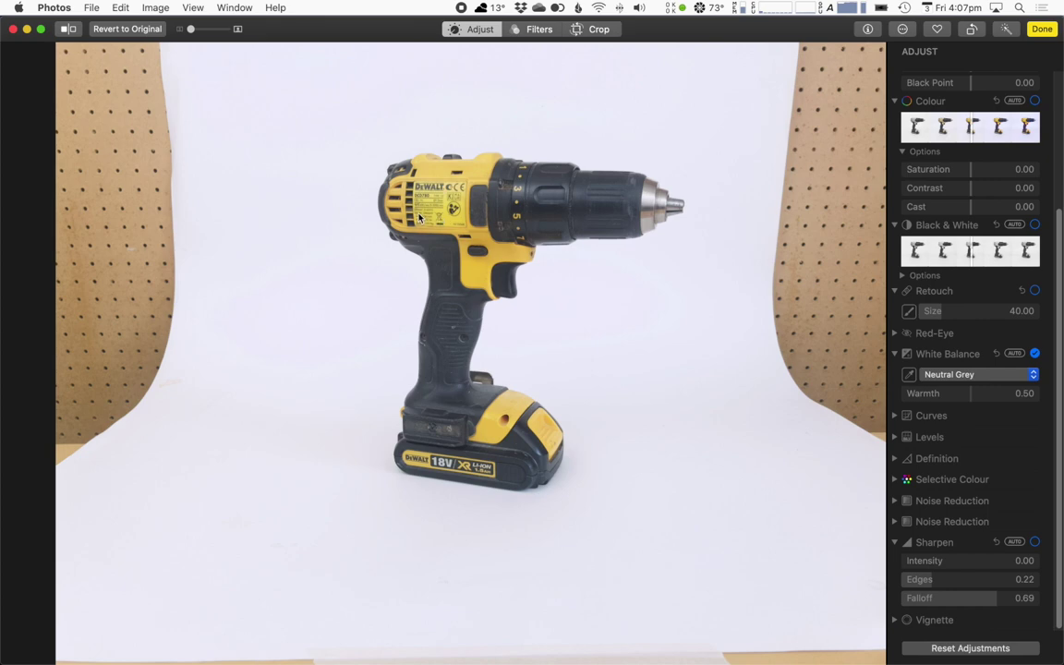
Raise the Sharpen Intensity to 0.44 and view the whole photo again.
scroll(418, 217, "up", 10)
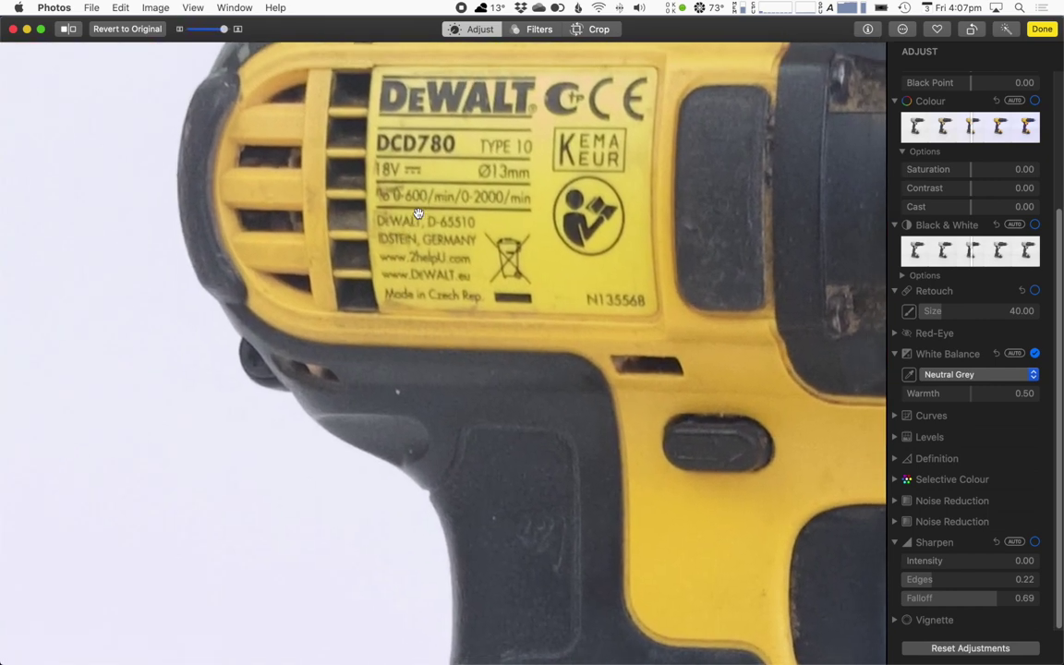
scroll(418, 217, "right", 5)
scroll(419, 218, "up", 3)
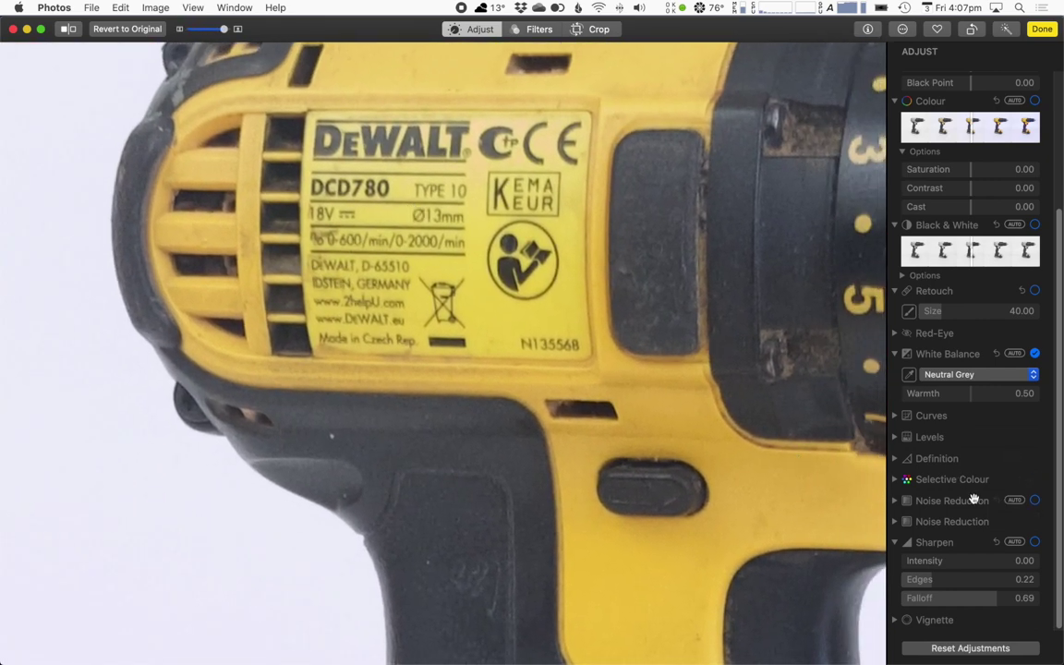
left_click_drag(914, 560, 961, 561)
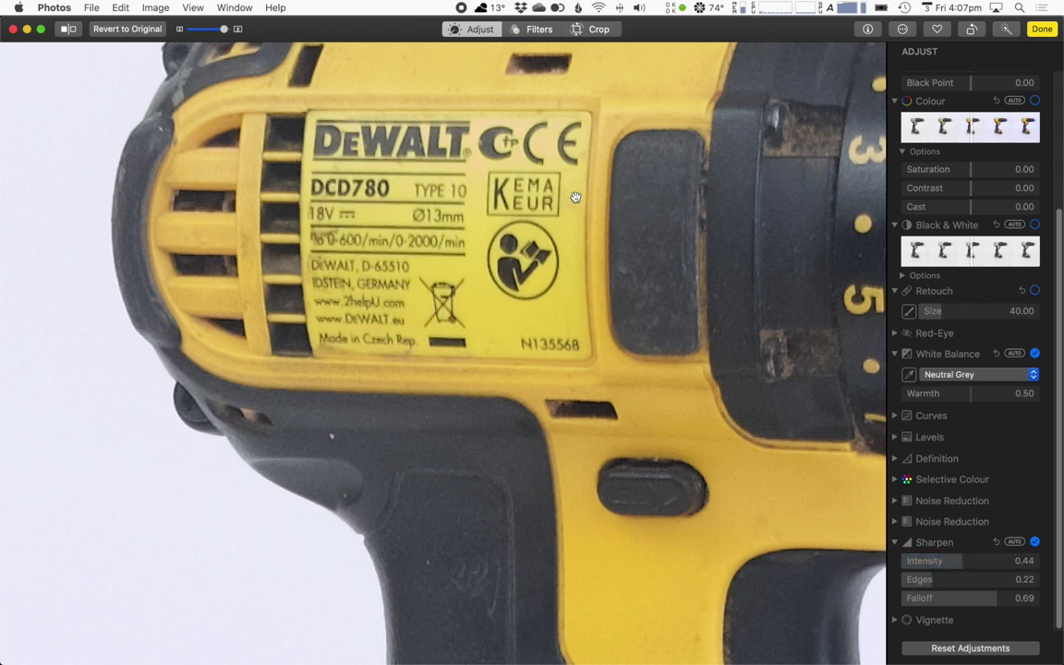
key("z")
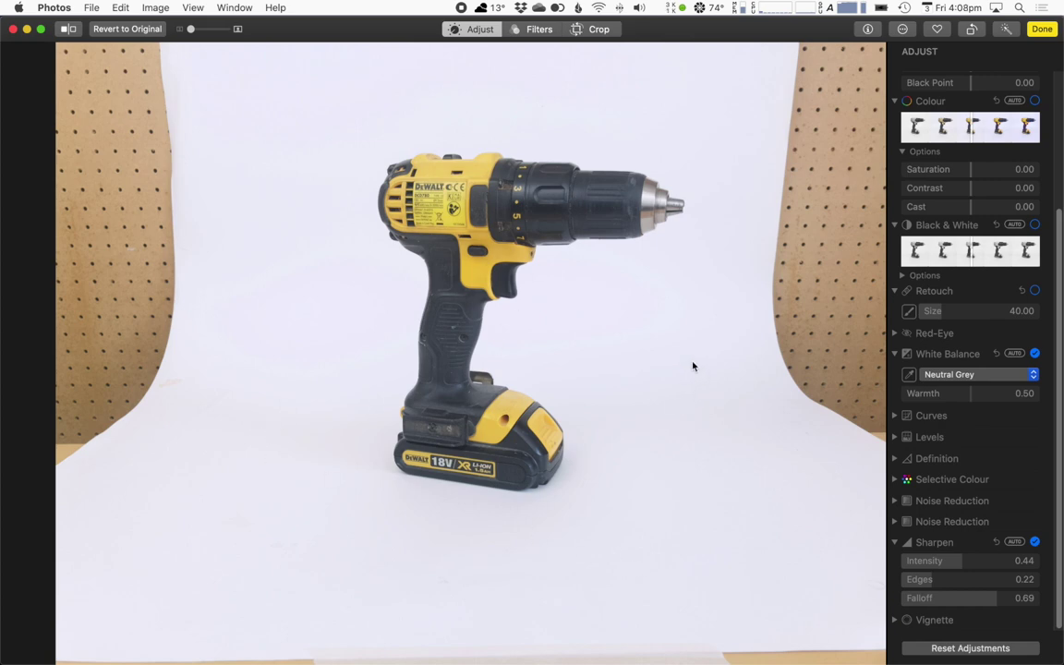
key("z")
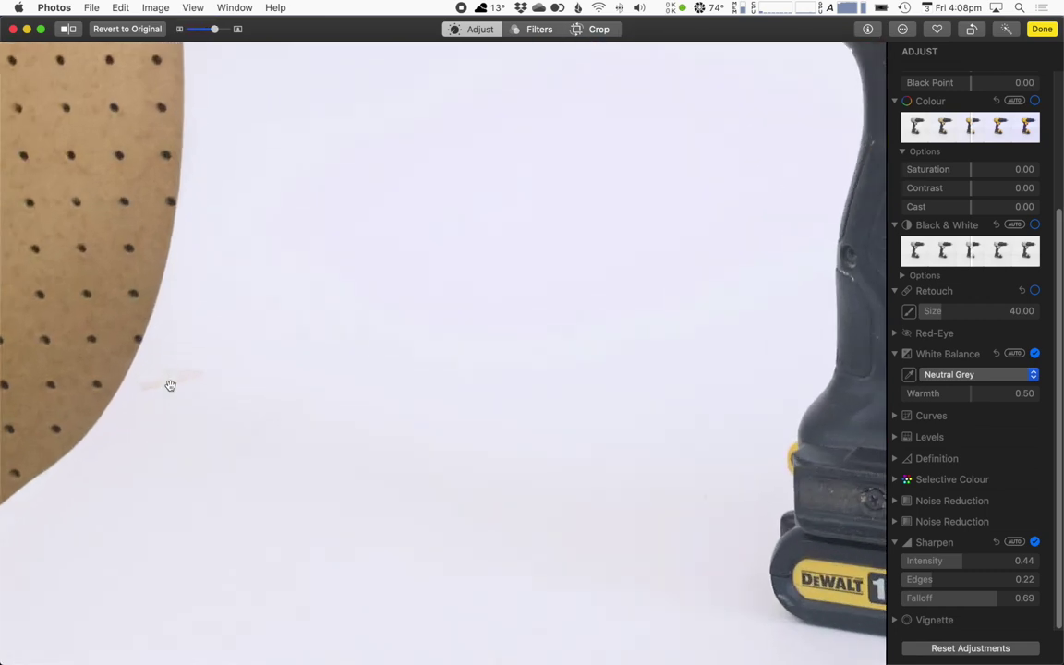
scroll(170, 385, "up", 5)
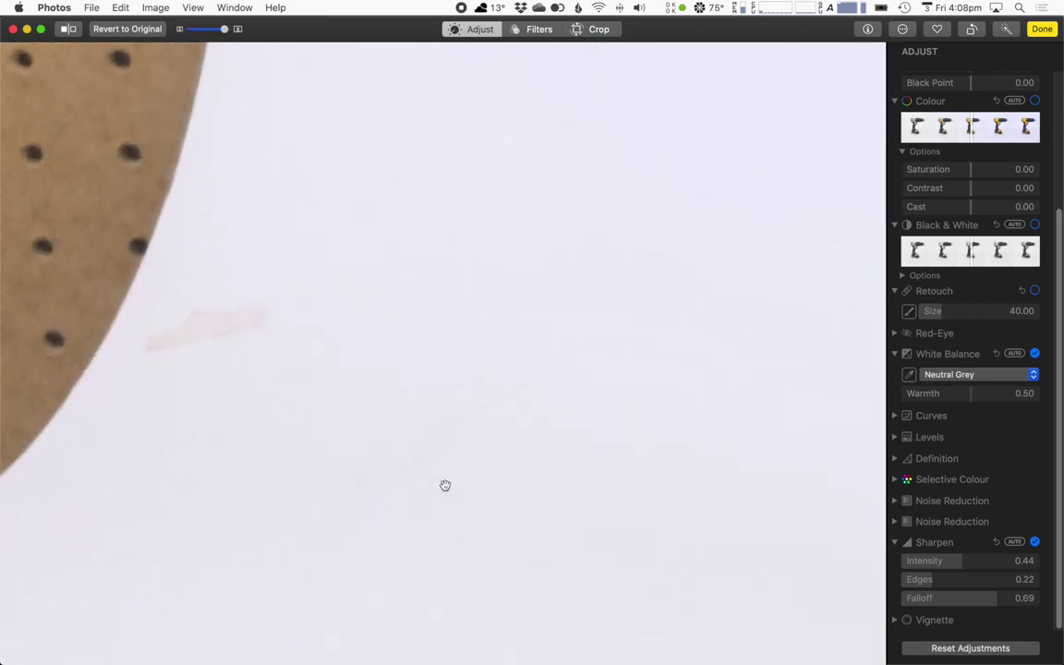
scroll(445, 485, "down", 5)
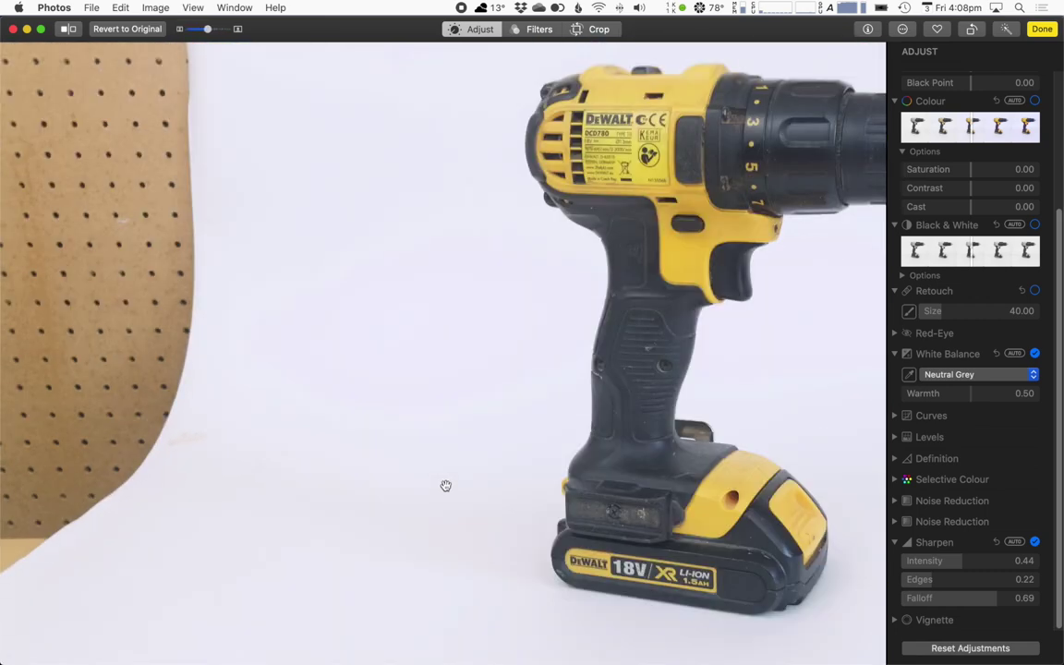
scroll(446, 485, "down", 5)
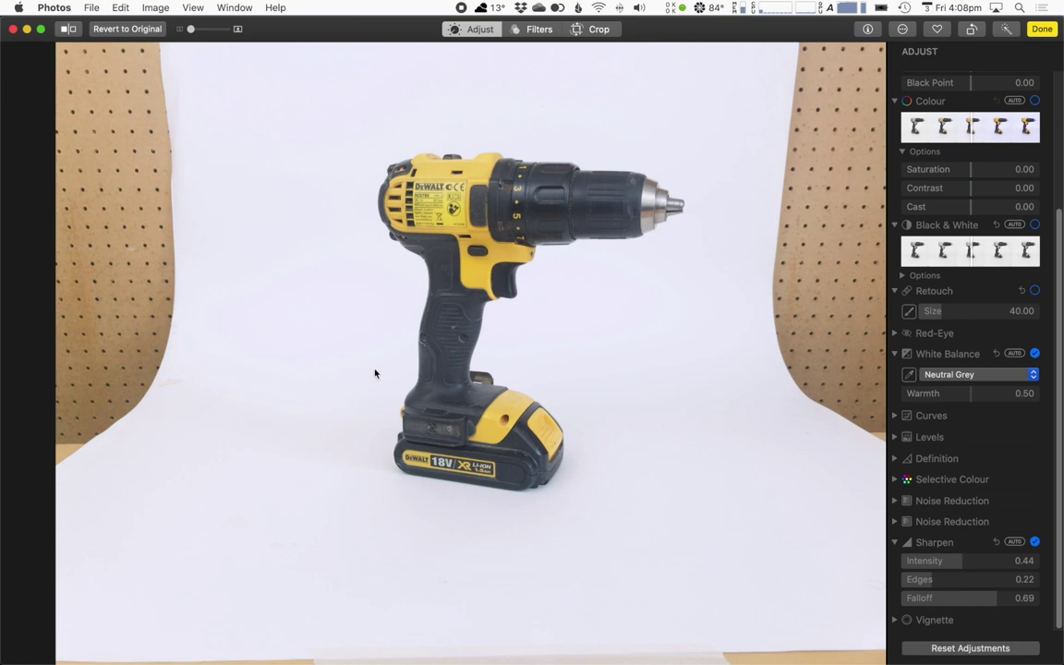
Crop the drill photo to a square, pulling in both corners and centring the drill.
left_click(597, 31)
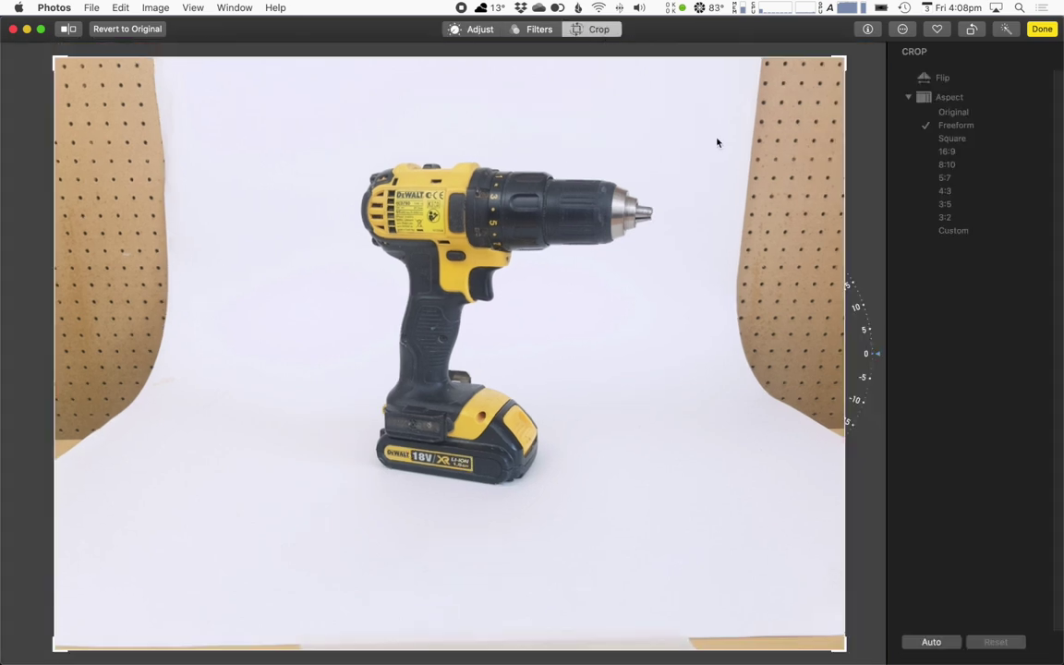
left_click(944, 137)
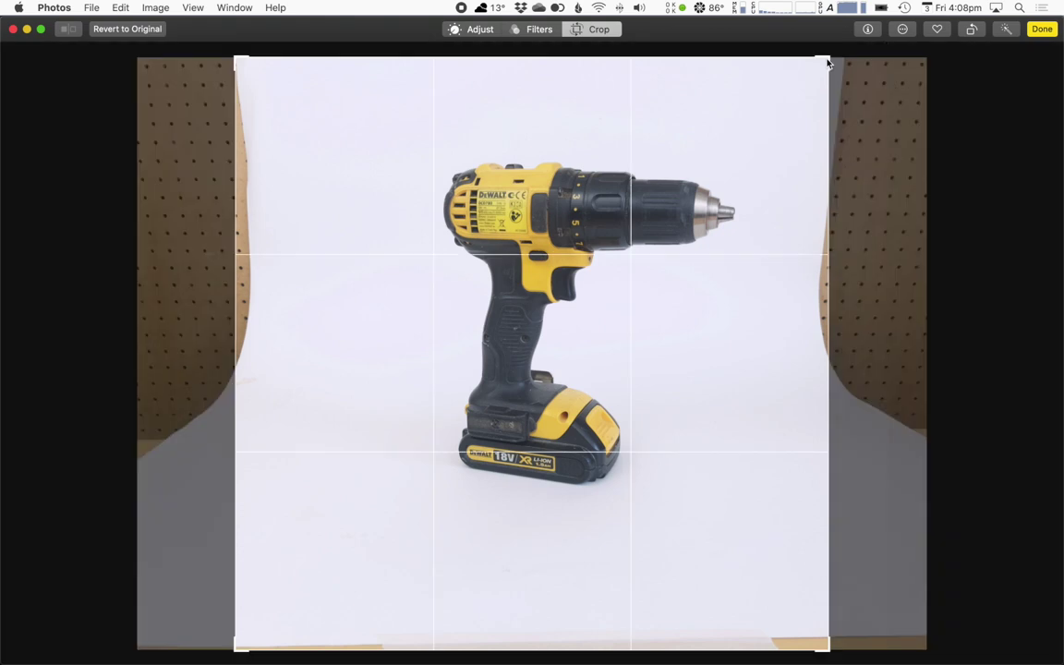
left_click_drag(829, 63, 788, 101)
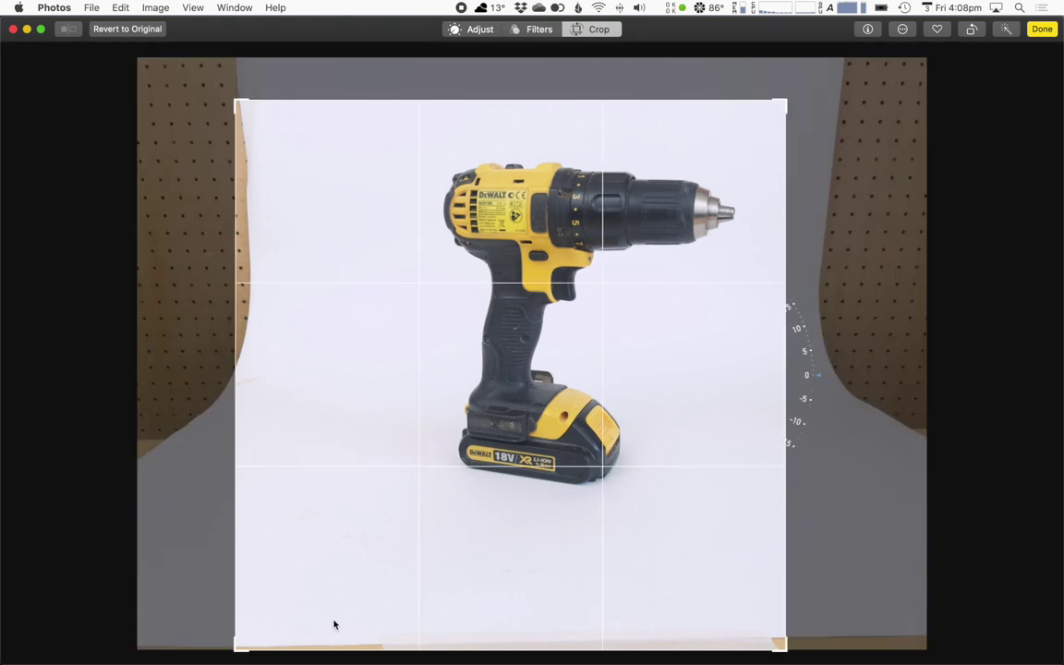
left_click_drag(244, 653, 316, 561)
mouse_move(429, 493)
left_mouse_down()
mouse_move(432, 482)
mouse_move(411, 500)
left_mouse_up()
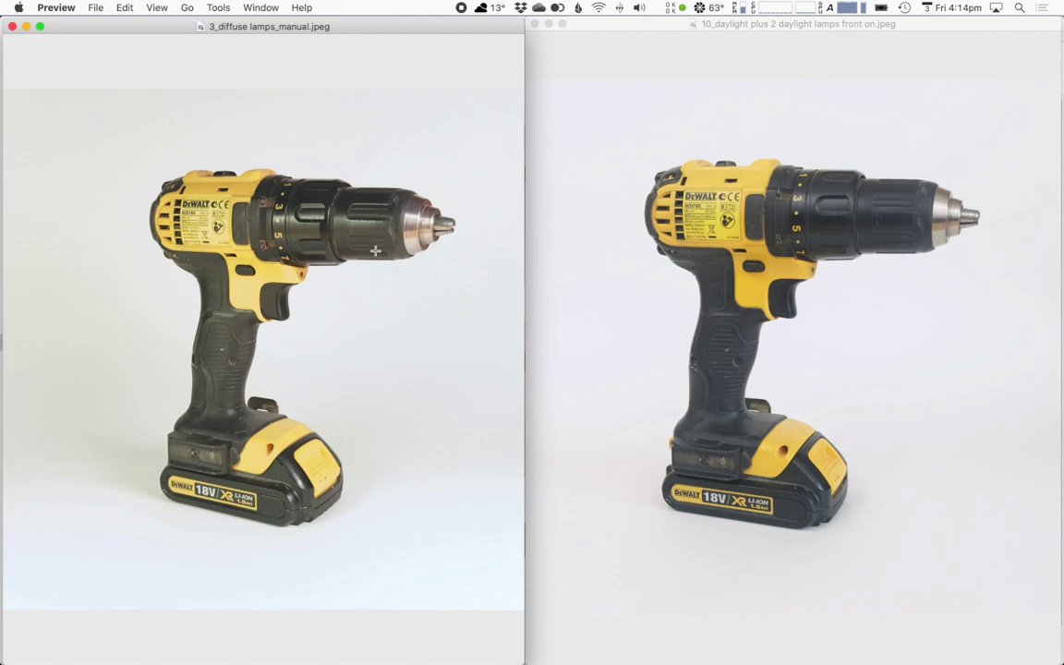
Bring the 10_daylight plus 2 daylight lamps front on.jpeg window to the front in Preview.
left_click(978, 390)
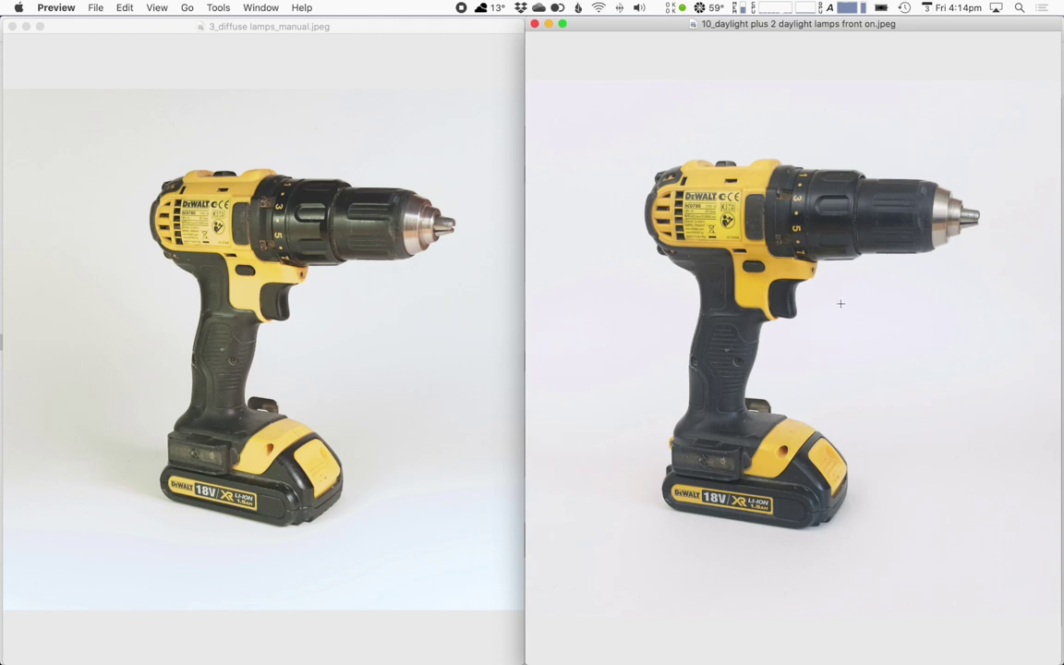
Switch to the diffuse-lamps photo, then back to the daylight-lamps photo to compare them.
left_click(459, 398)
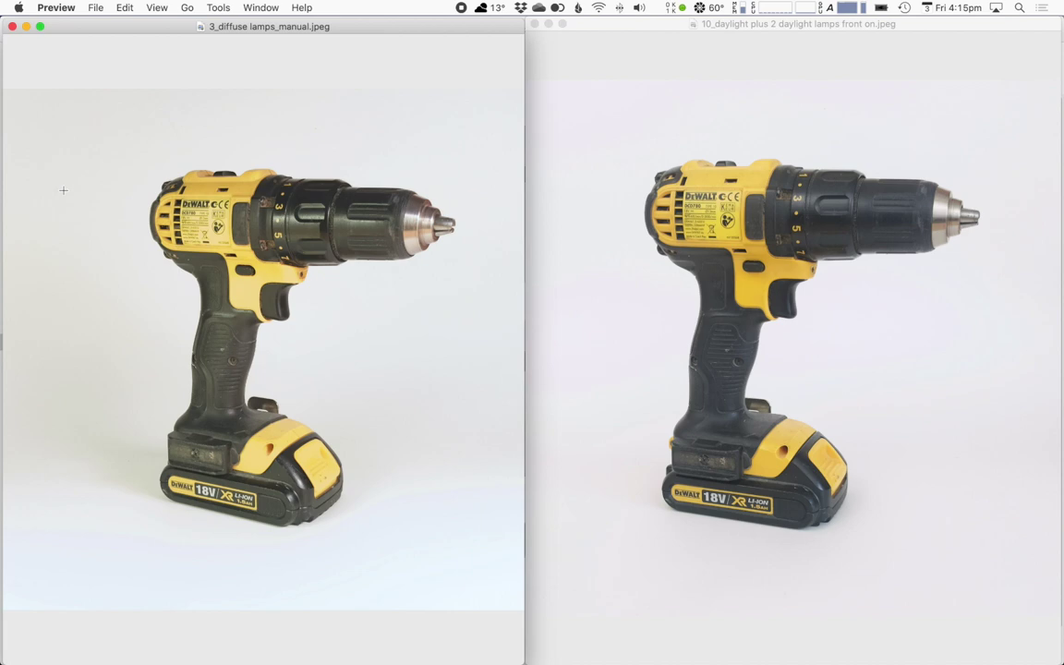
left_click(619, 25)
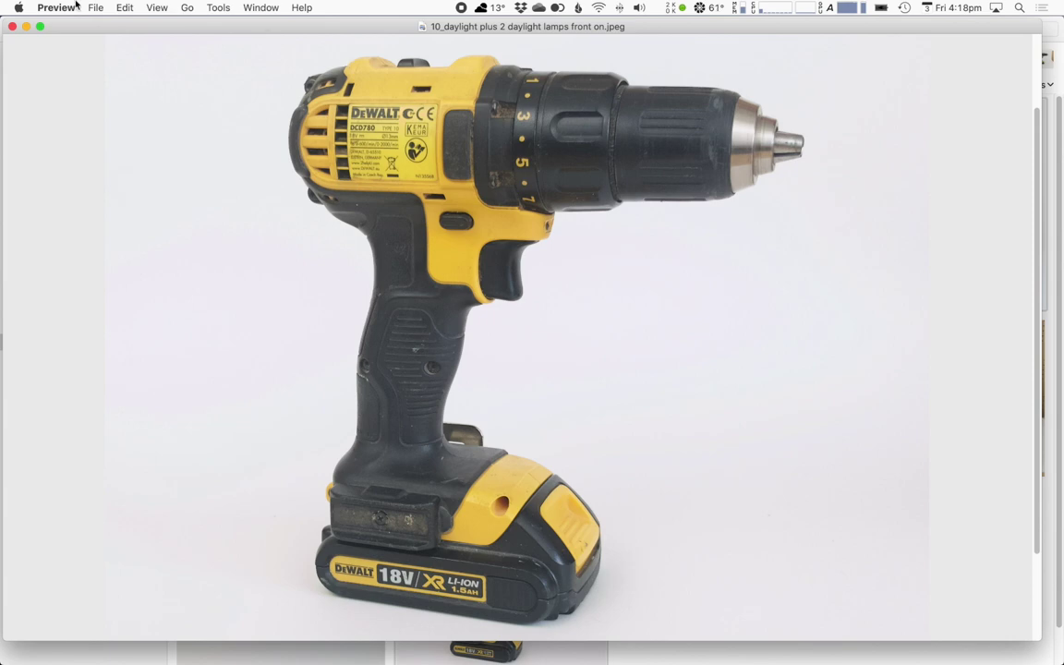
Open Tools > Adjust Size to view the daylight photo's 2380 × 2380 pixel dimensions.
left_click(218, 7)
left_click(351, 160)
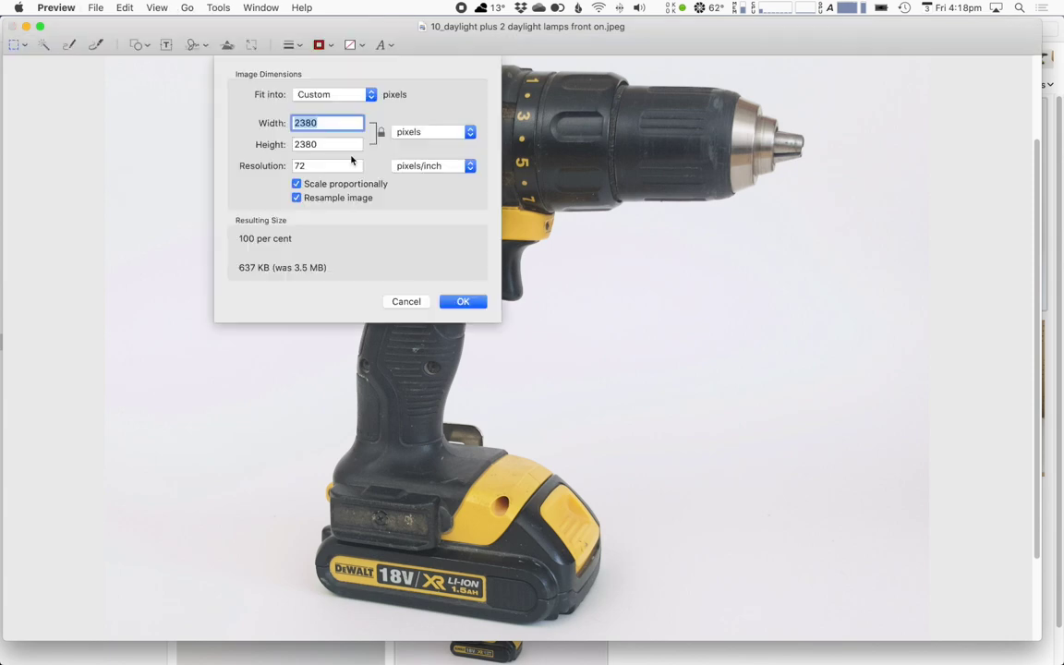